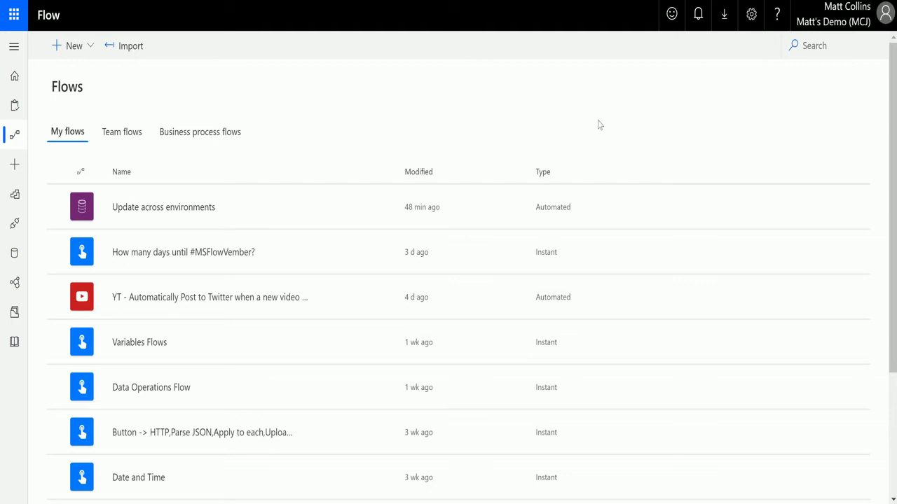
Step: Create a blank instant flow with the 'Manually trigger a flow' trigger
left_click(83, 47)
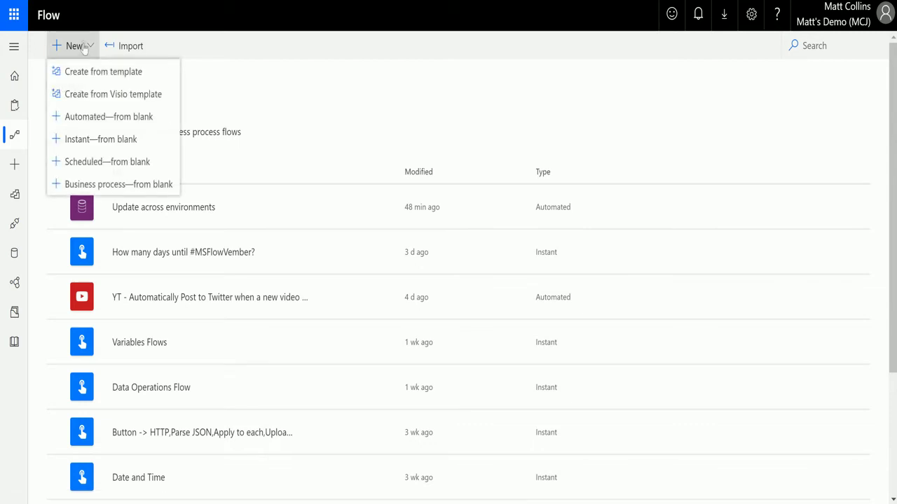
left_click(107, 145)
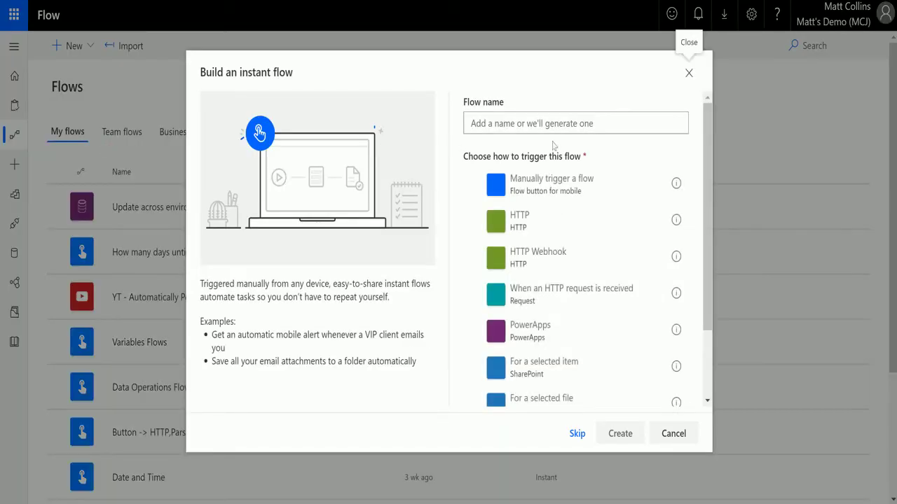
left_click(584, 191)
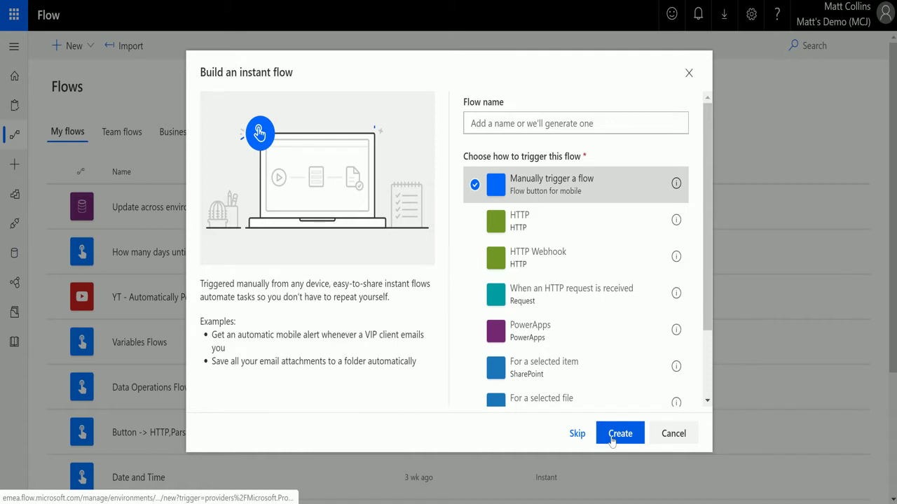
left_click(612, 435)
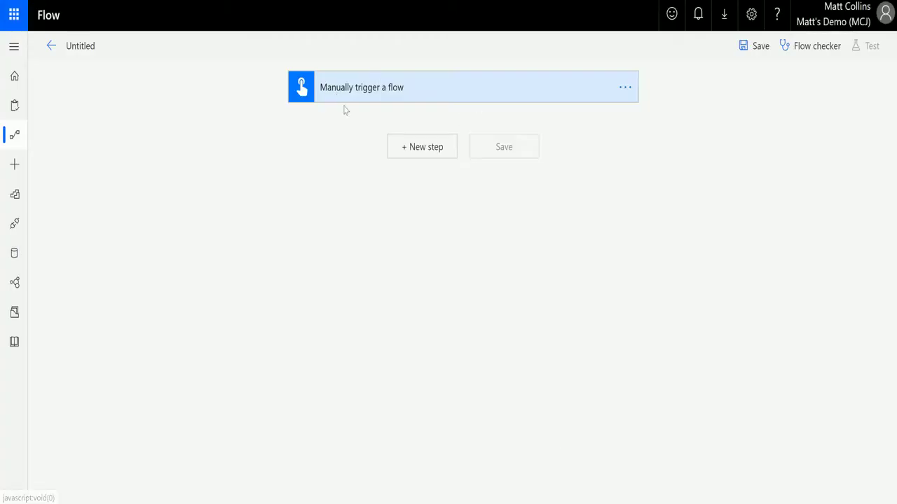
Step: Add Text, Yes/No and File inputs to the manual trigger
left_click(424, 98)
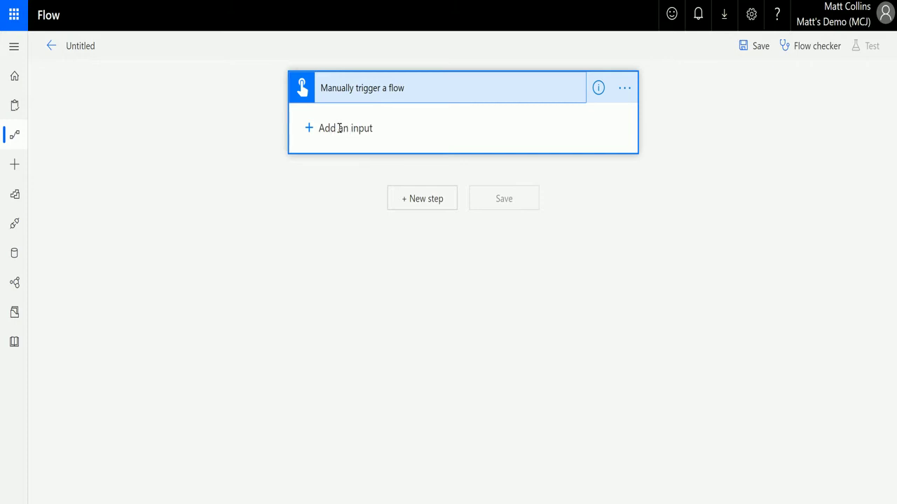
left_click(339, 128)
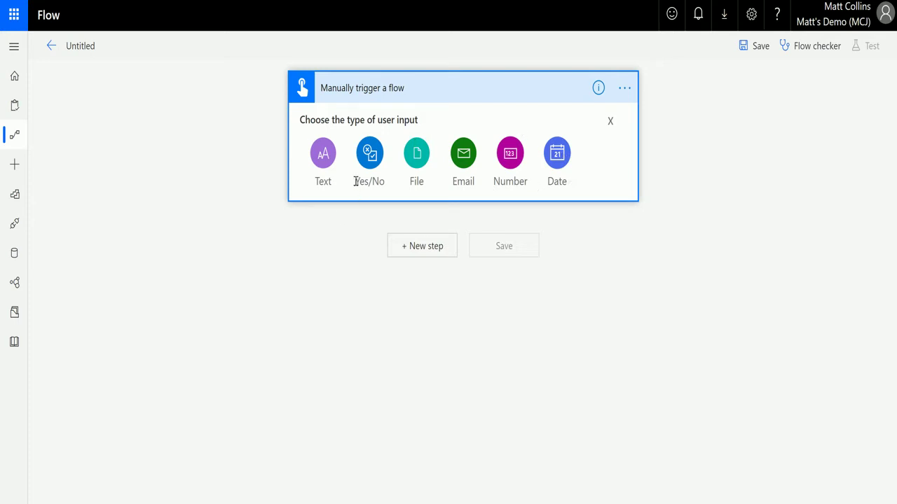
key("Escape")
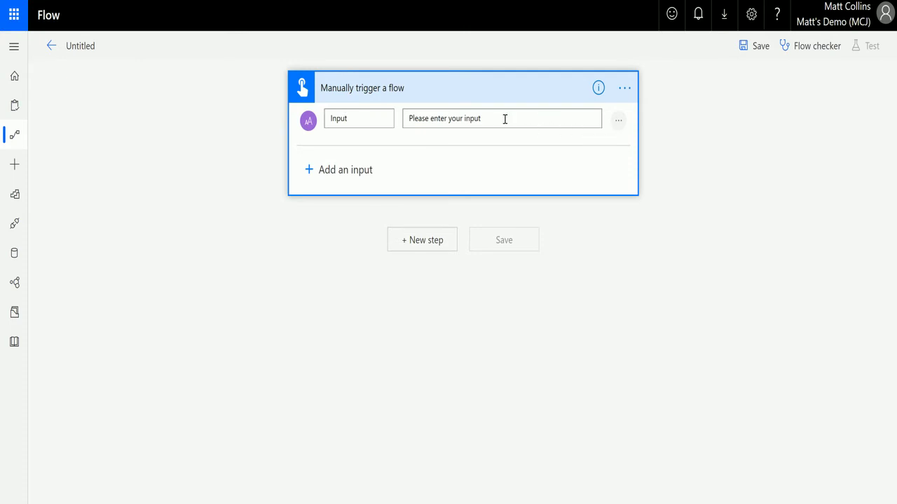
left_click(336, 170)
left_click(376, 206)
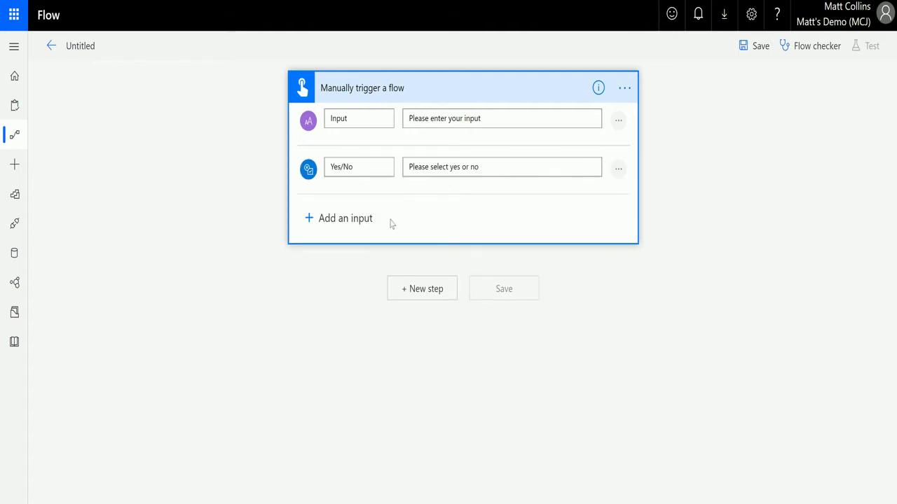
left_click(337, 218)
left_click(419, 246)
Step: Add Email, Number and Date inputs to the manual trigger
left_click(349, 267)
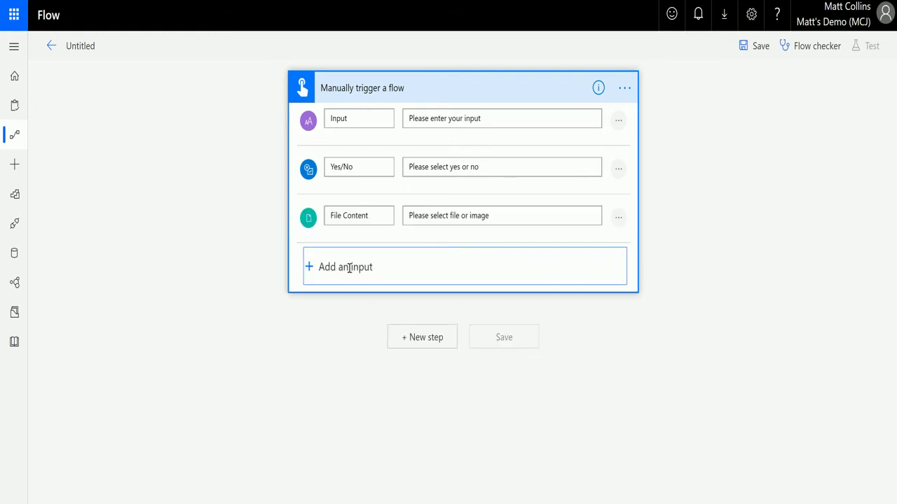
left_click(465, 292)
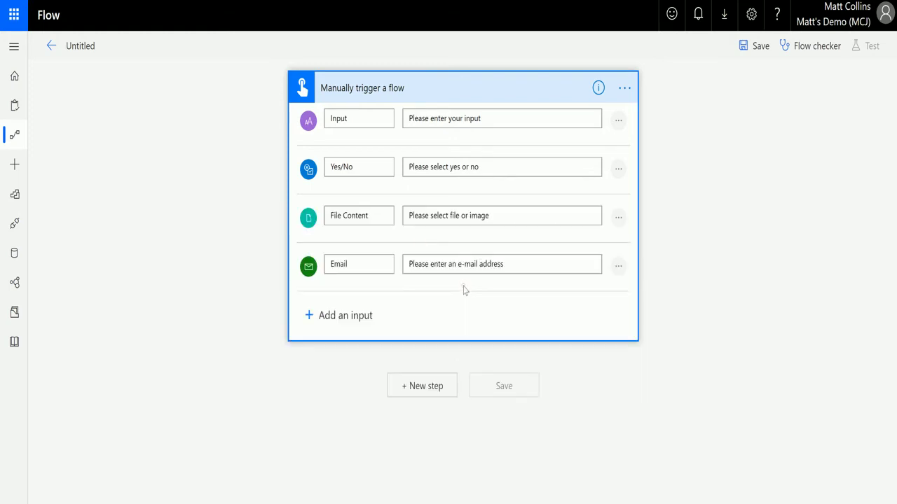
left_click(350, 314)
left_click(506, 331)
left_click(342, 363)
left_click(557, 390)
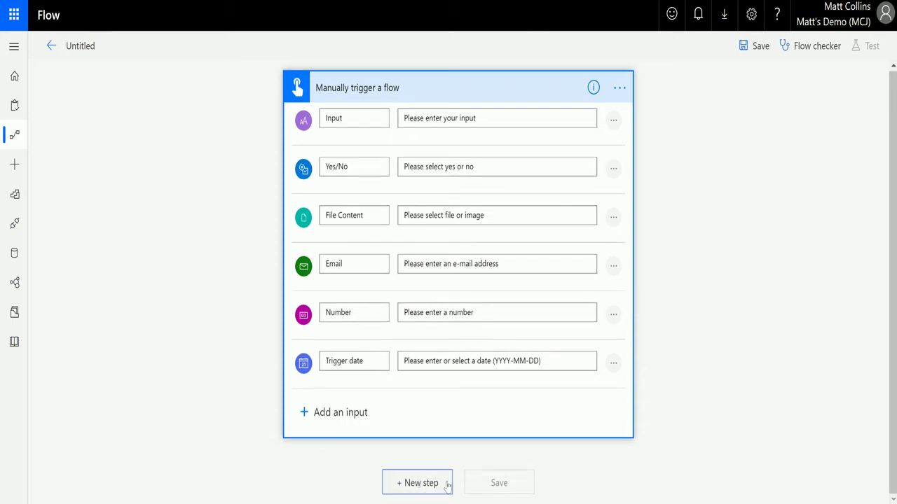
Step: Add a built-in Data Operations Compose action after the trigger
left_click(421, 483)
left_click(337, 213)
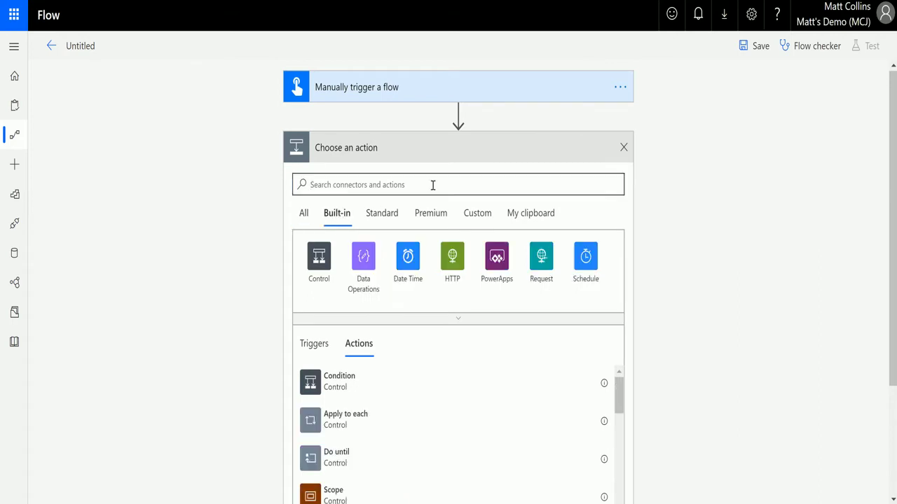
left_click(363, 259)
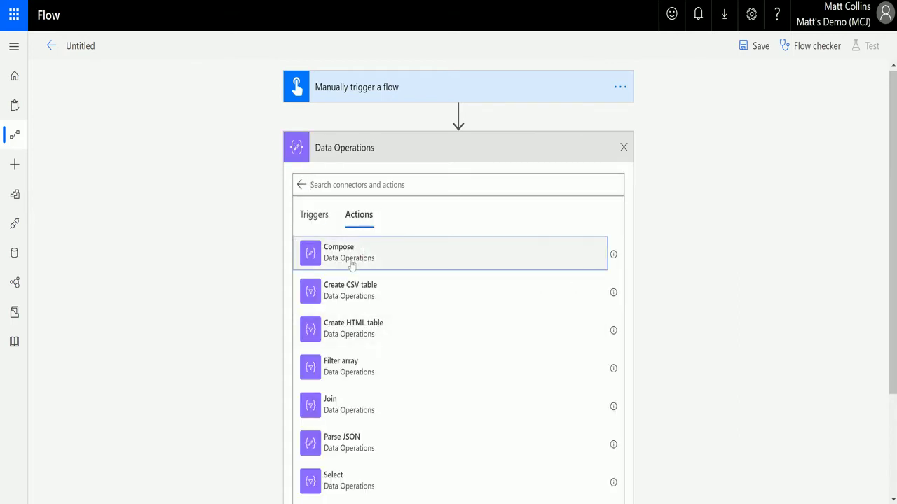
left_click(352, 259)
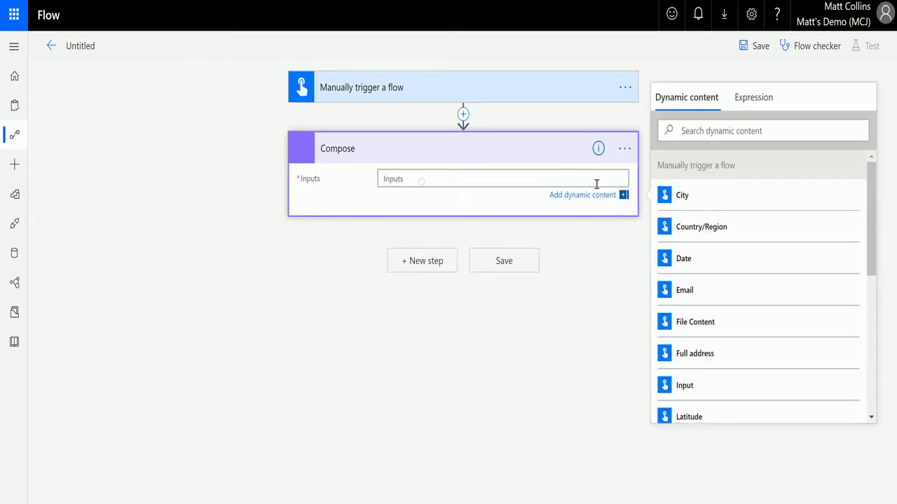
Step: Insert the Input and Yes/No dynamic values into the Compose inputs
left_click(721, 397)
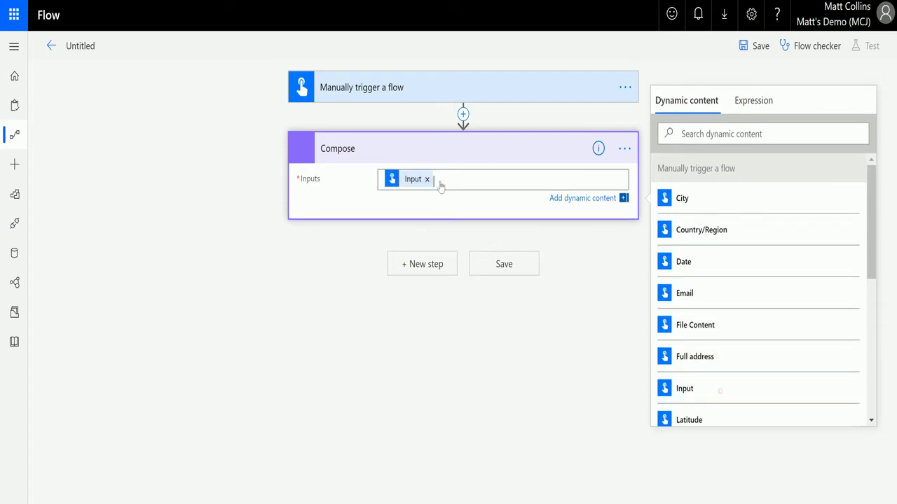
scroll(770, 323, "down", 3)
scroll(743, 349, "down", 3)
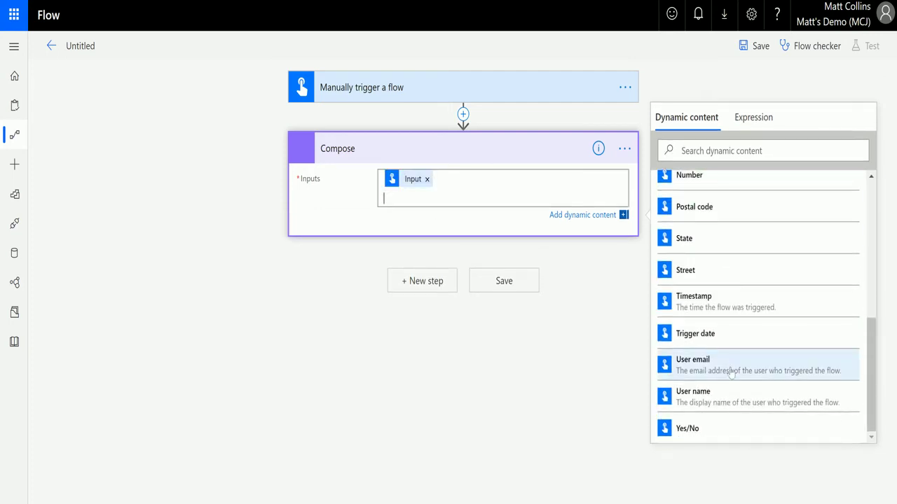
left_click(714, 429)
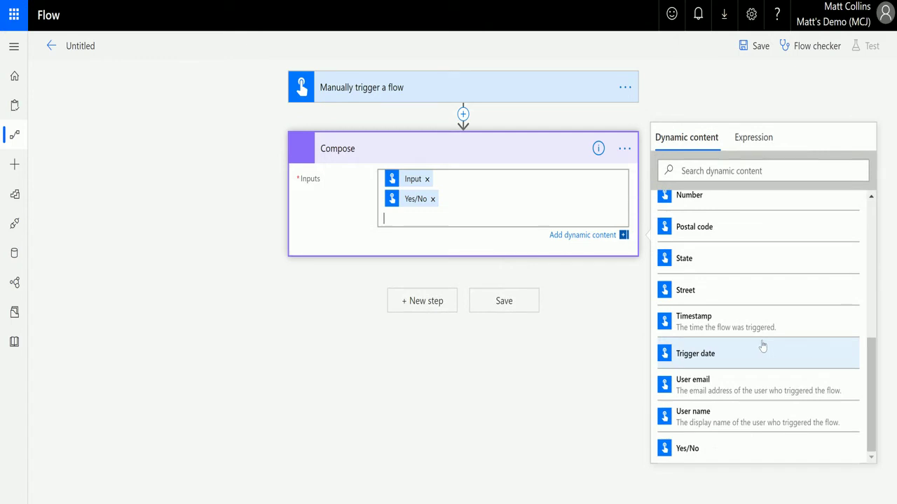
scroll(761, 340, "up", 1)
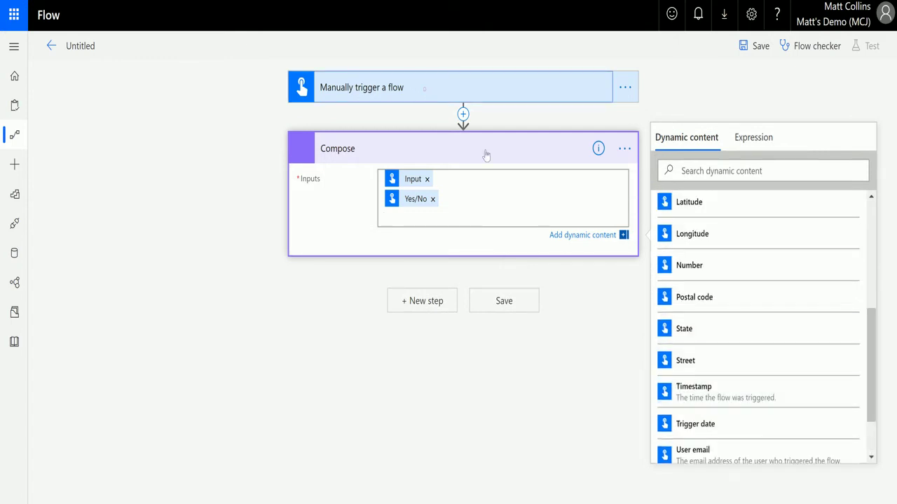
left_click(425, 90)
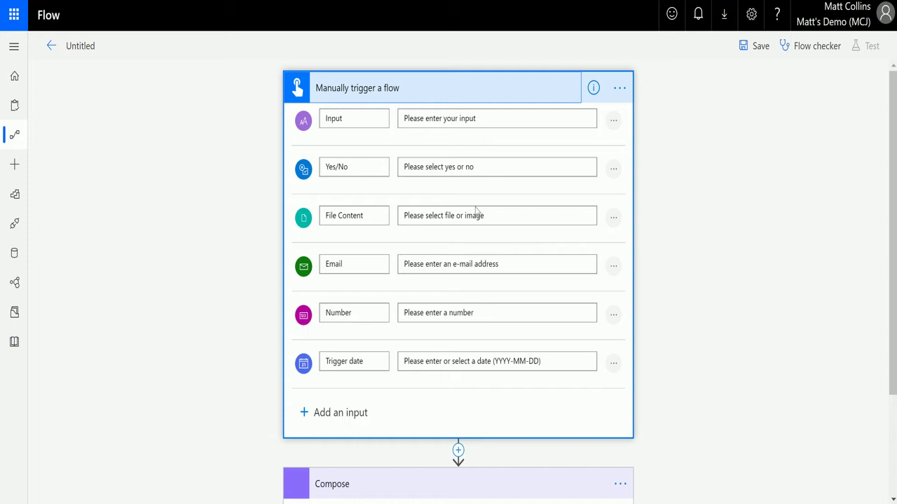
Step: Add Email and Number to the Compose inputs, with Number on its own line
scroll(478, 259, "down", 2)
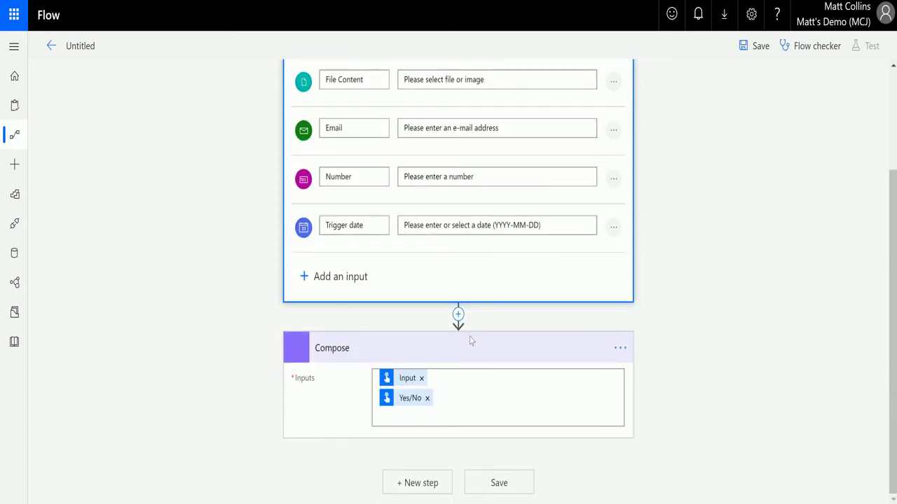
left_click(437, 424)
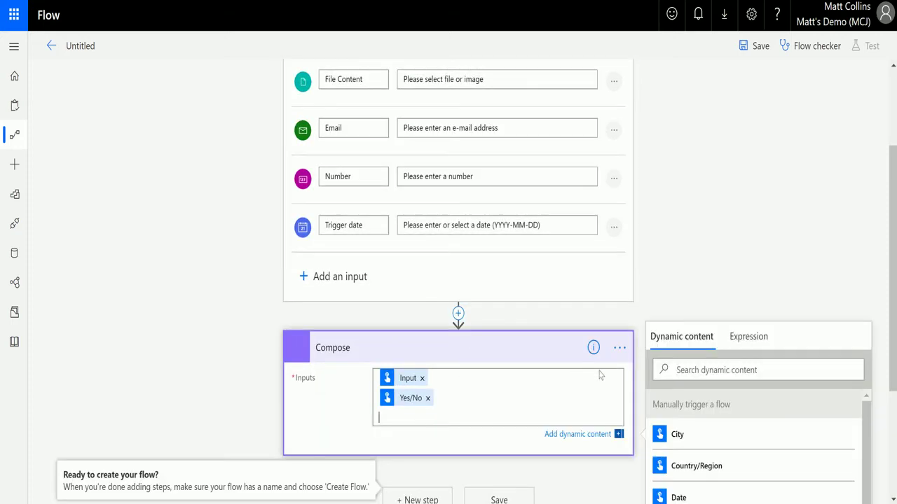
scroll(771, 448, "down", 2)
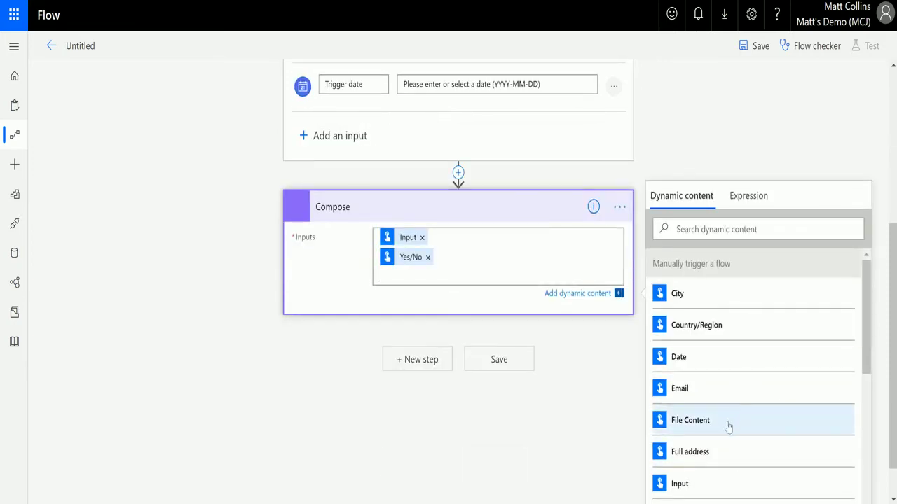
left_click(716, 404)
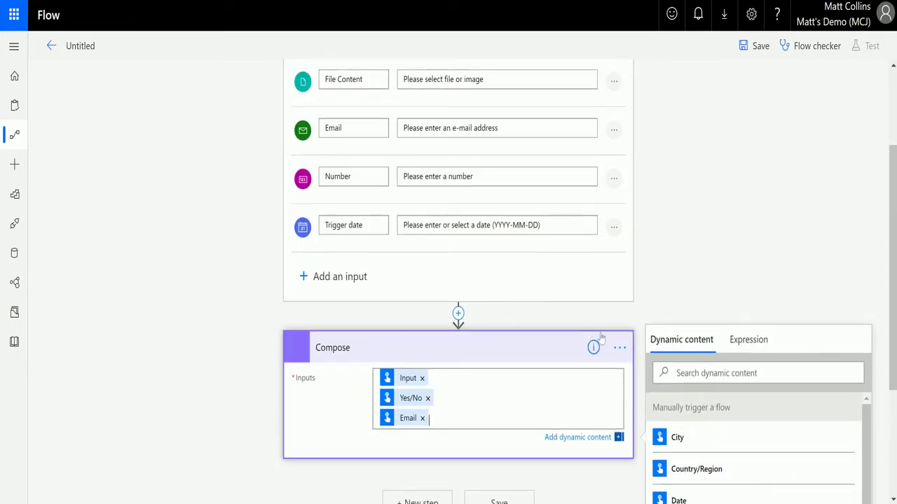
scroll(742, 420, "down", 2)
left_click(720, 439)
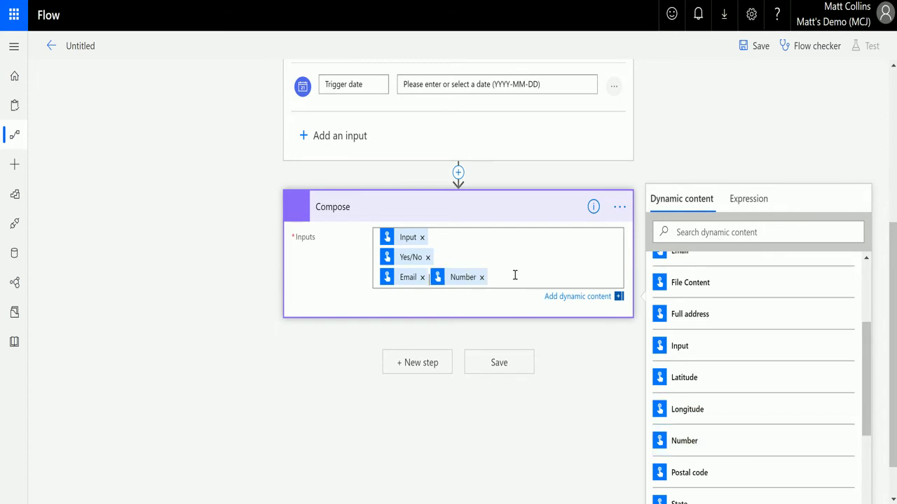
key("Left")
key("Return")
Step: Add Trigger date on a new Compose line and save the flow as 'Button -> Compose'
scroll(546, 286, "up", 3)
scroll(731, 380, "down", 3)
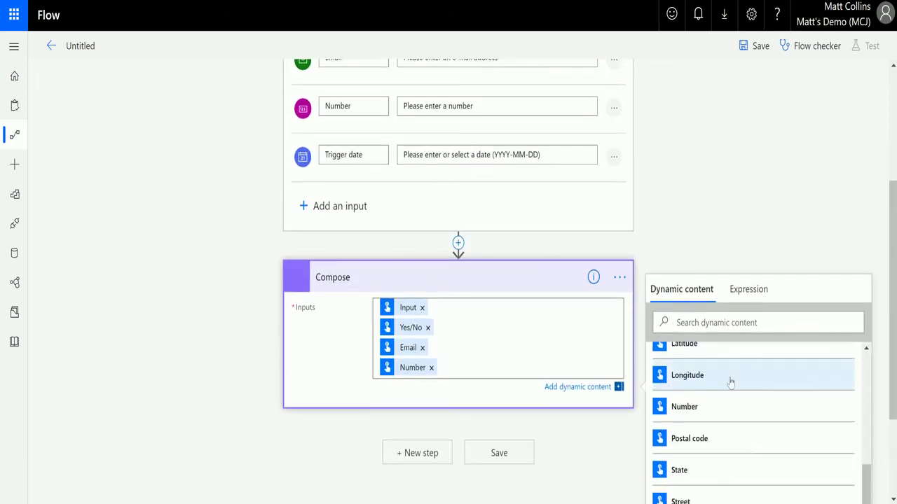
left_click(498, 370)
key("Return")
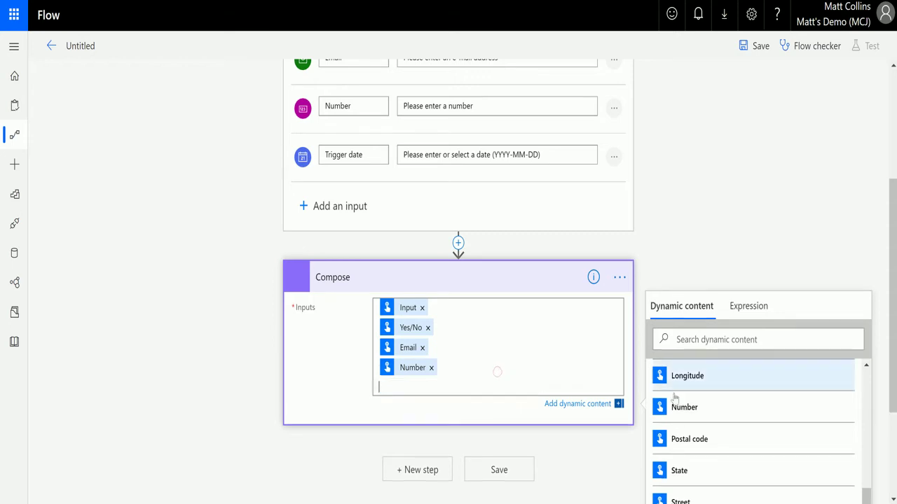
scroll(711, 382, "down", 3)
left_click(726, 454)
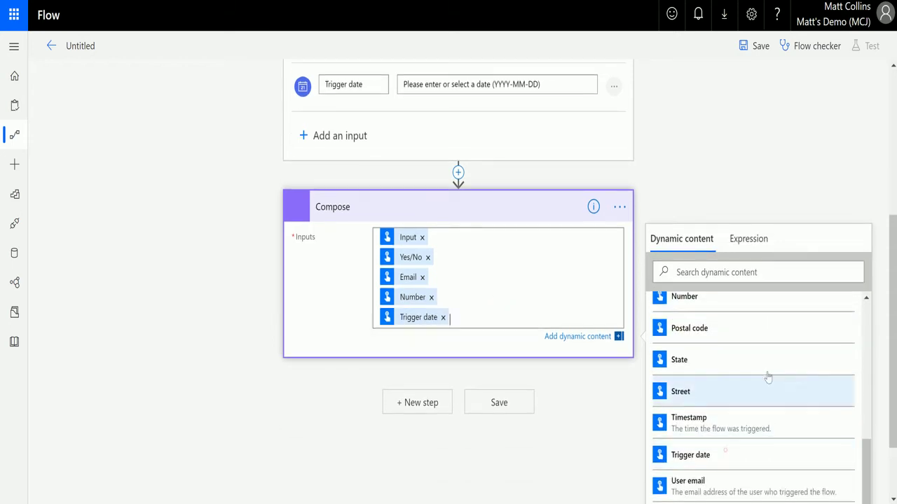
left_click(529, 410)
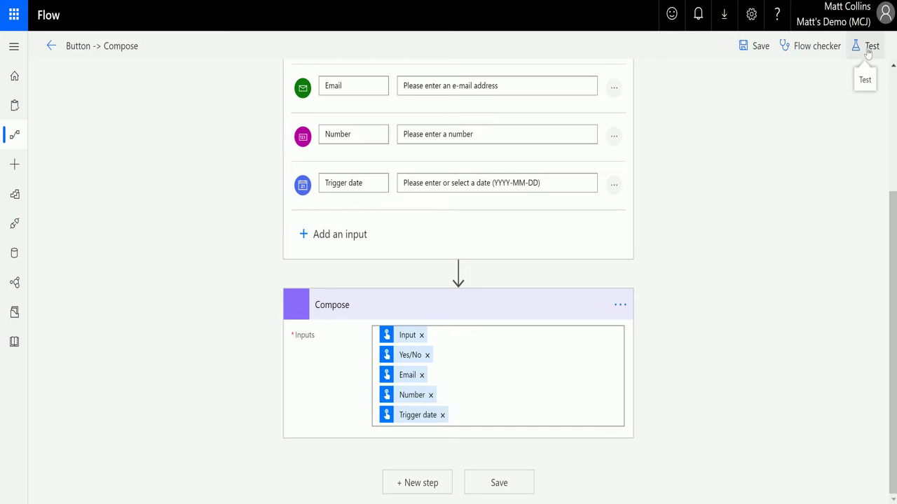
Step: Save & Test with a manual trigger and run the empty form, flagging Input, Email and Number as required
left_click(868, 49)
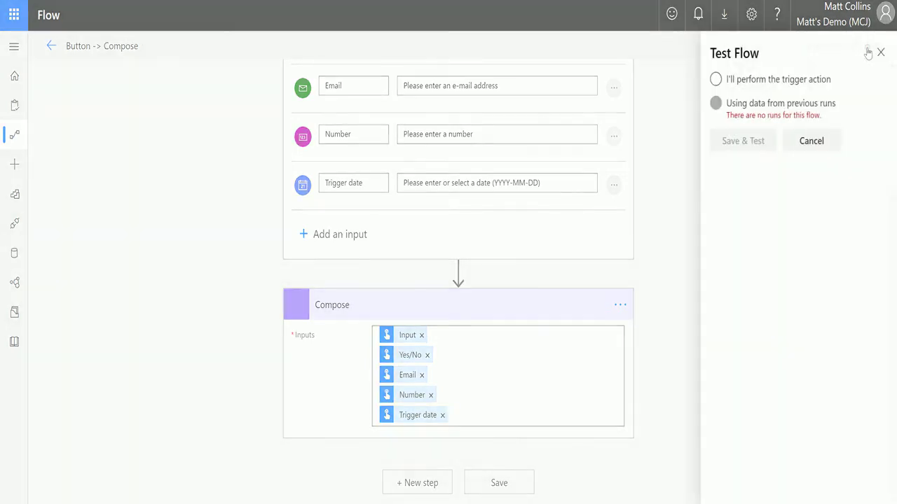
left_click(738, 80)
left_click(746, 141)
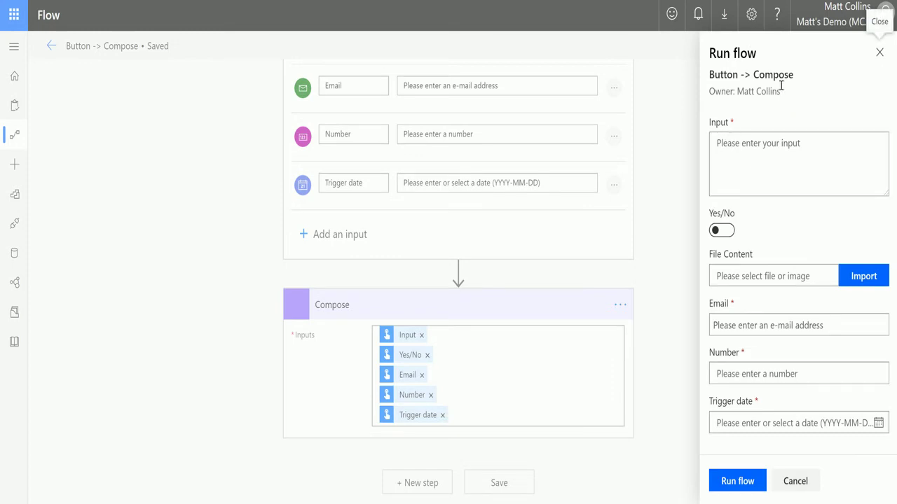
left_click(784, 184)
left_click(746, 482)
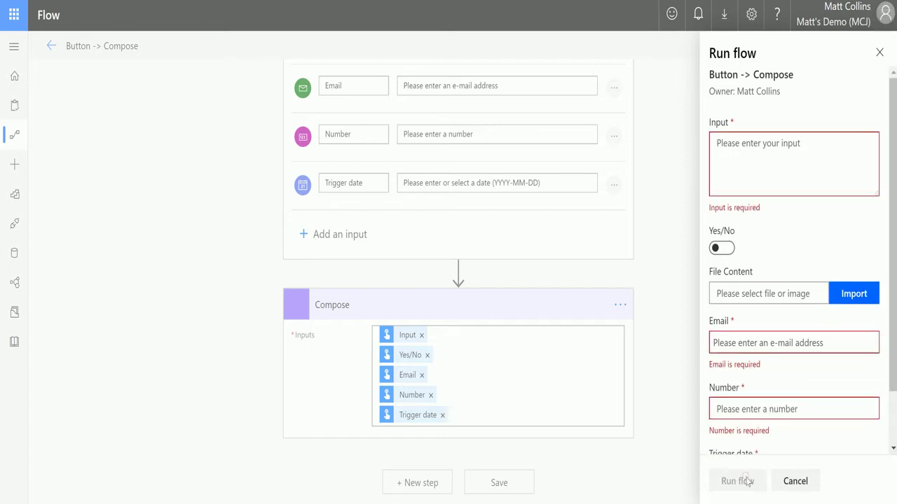
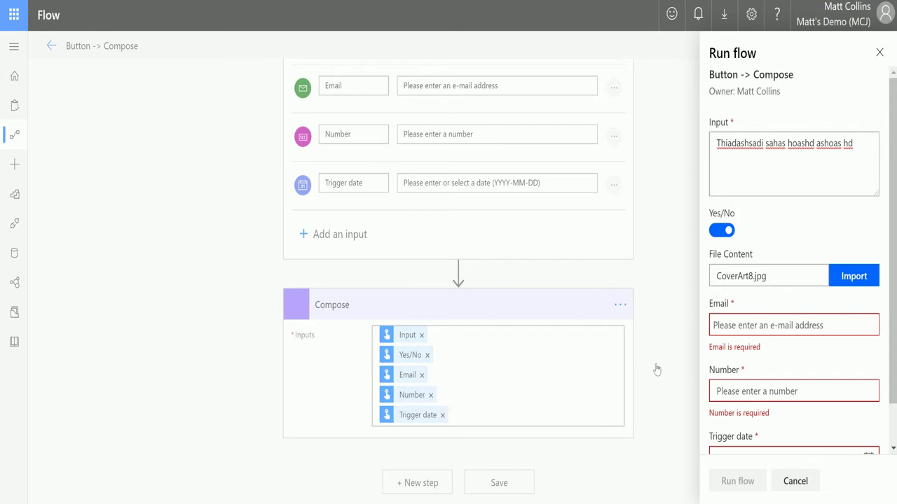
Step: Enter the tester's e-mail address in the Email field of the Run flow form
left_click(802, 325)
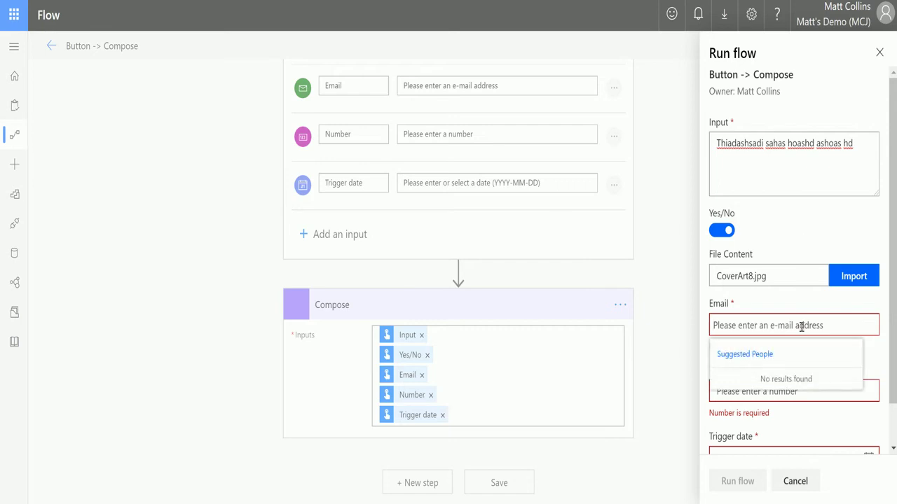
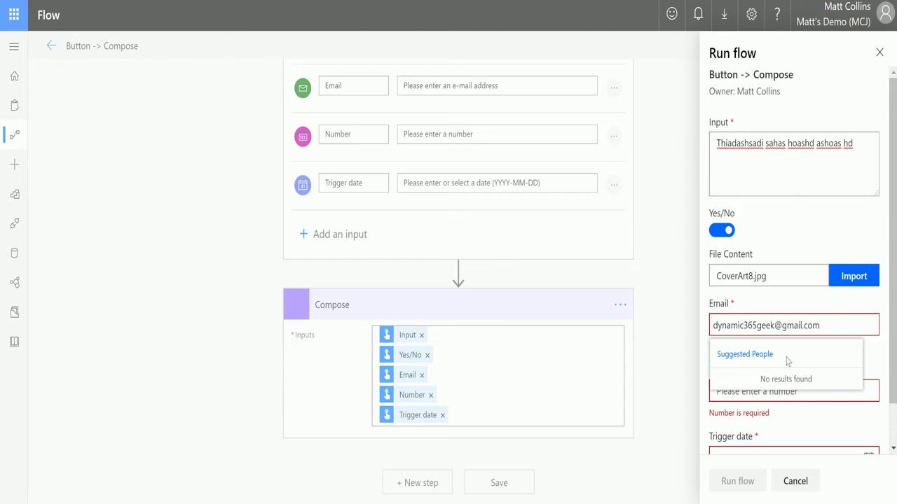
key("Return")
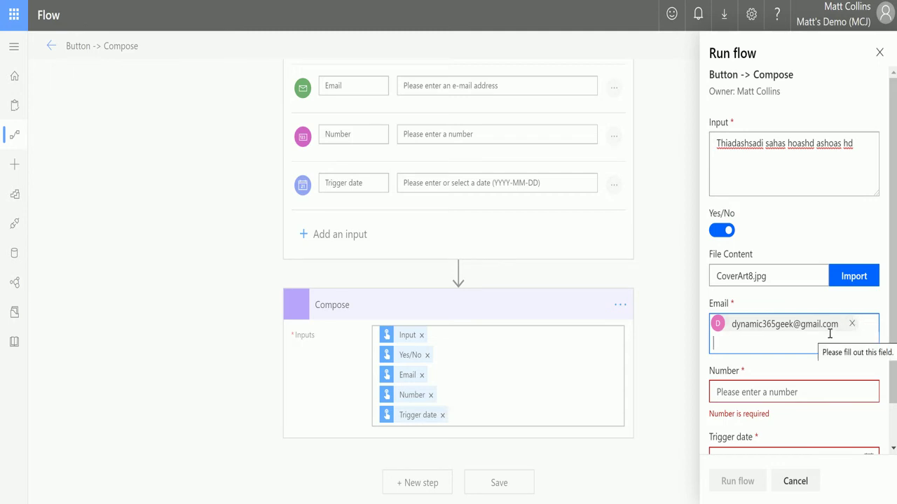
Step: Set Number to 44 and pick 29 November 2019 as the Trigger date
left_click(773, 390)
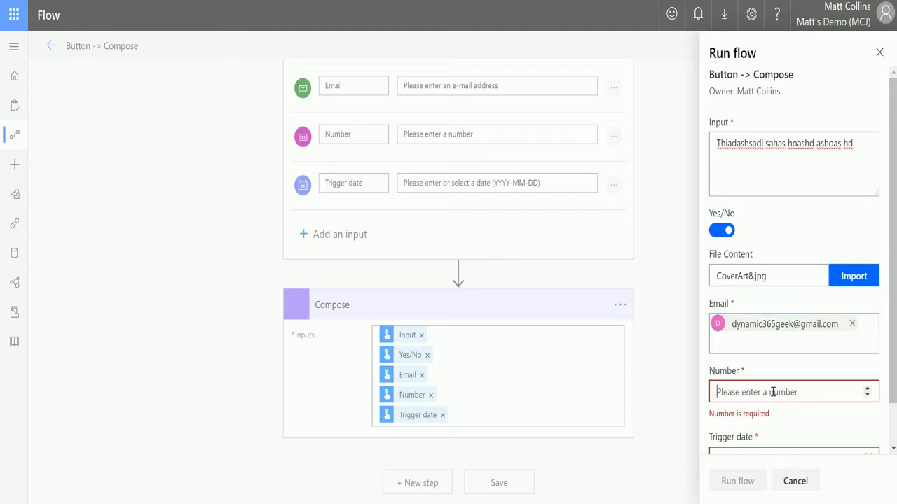
left_click(867, 389)
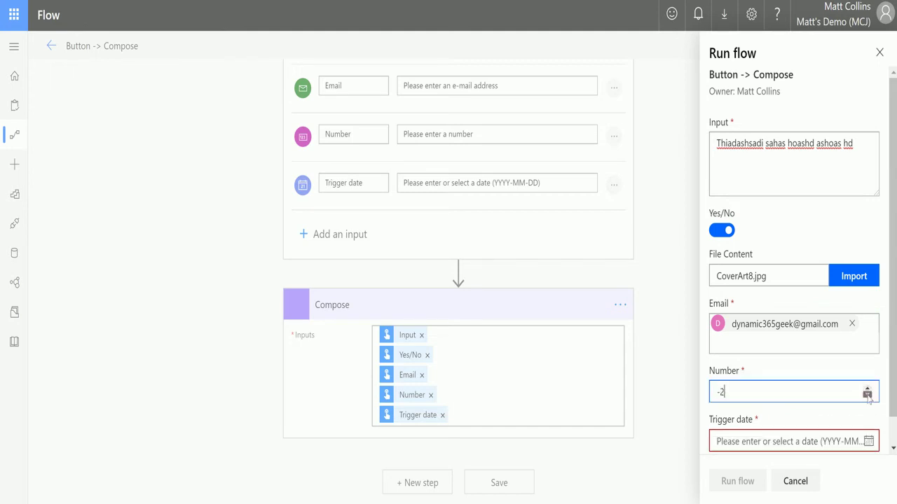
left_click(867, 394)
left_click(868, 389)
scroll(806, 394, "down", 1)
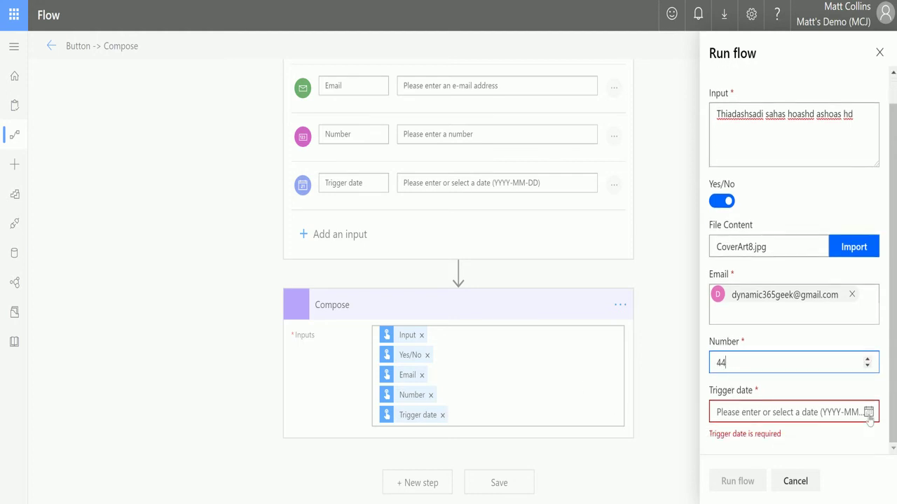
left_click(869, 414)
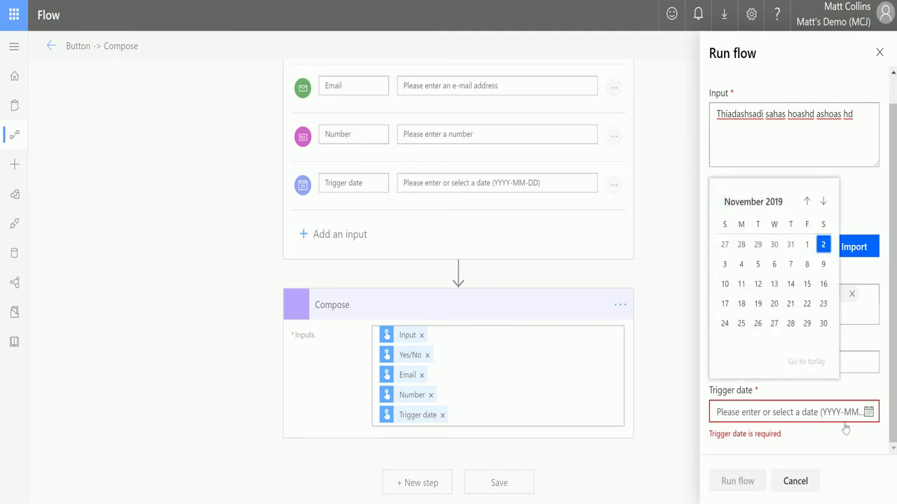
left_click(807, 328)
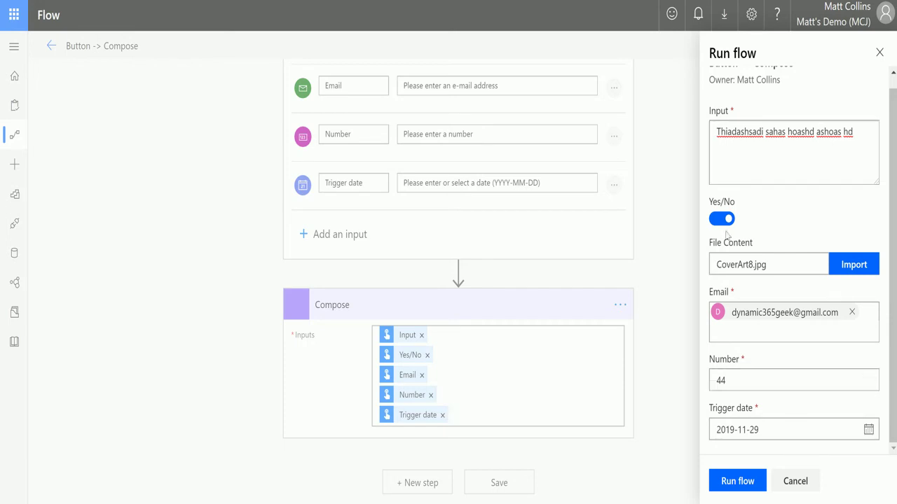
Step: Run the test and expand the Compose and trigger steps of the run
left_click(743, 482)
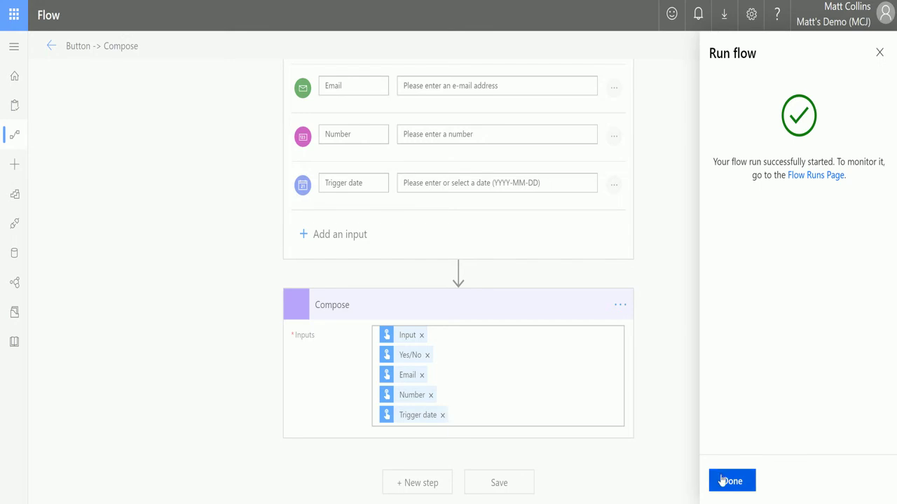
left_click(721, 481)
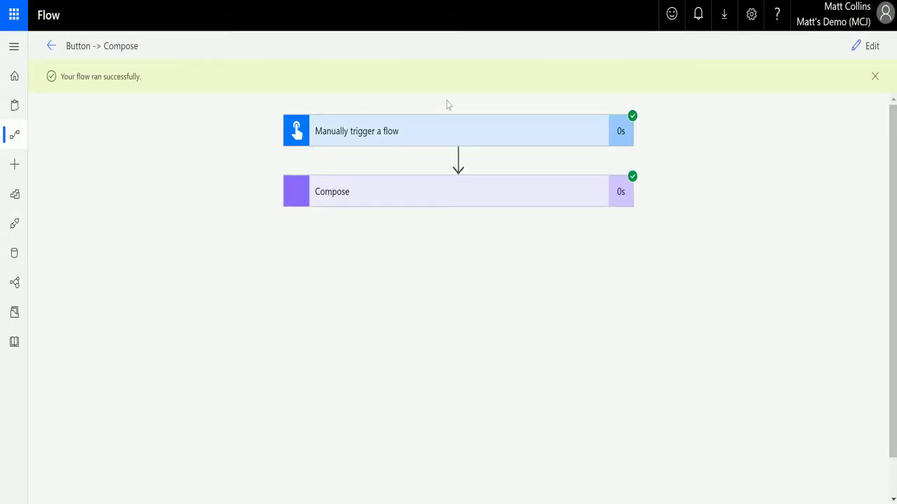
left_click(438, 197)
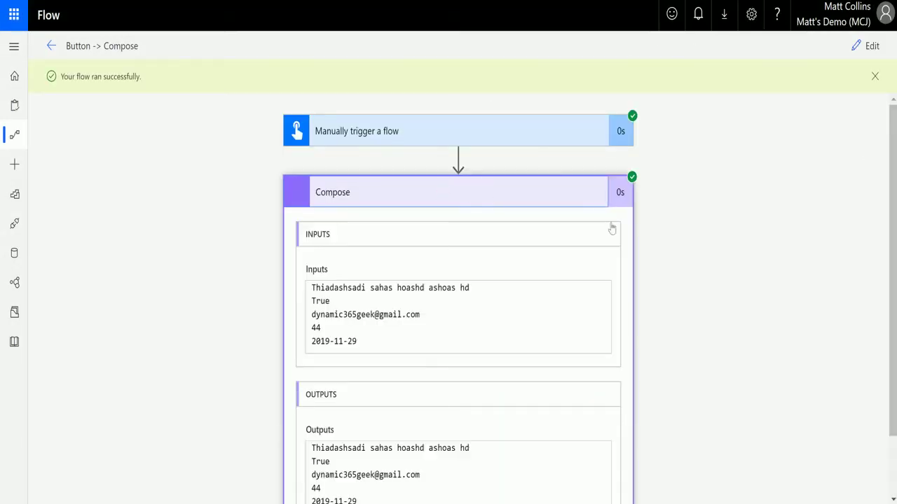
left_click(485, 127)
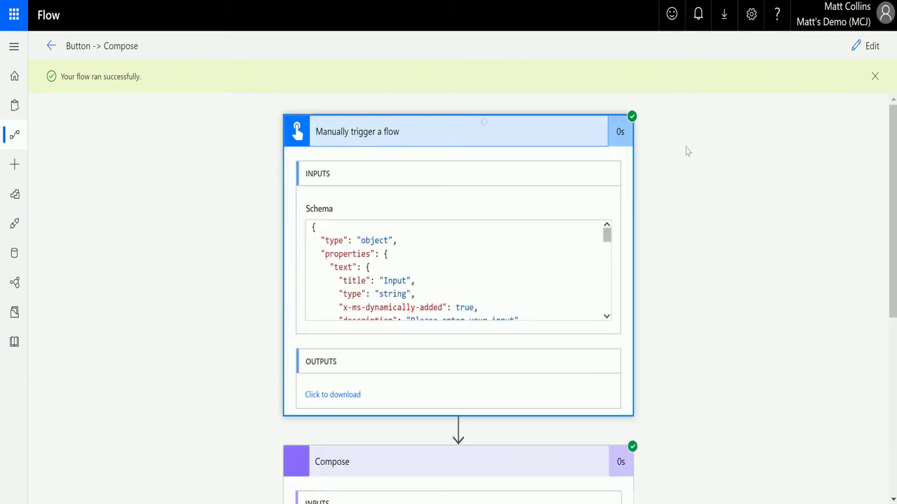
Step: Verify Compose shows the text, True, e-mail, number and 2019-11-29 values, then return to editing
scroll(428, 239, "down", 2)
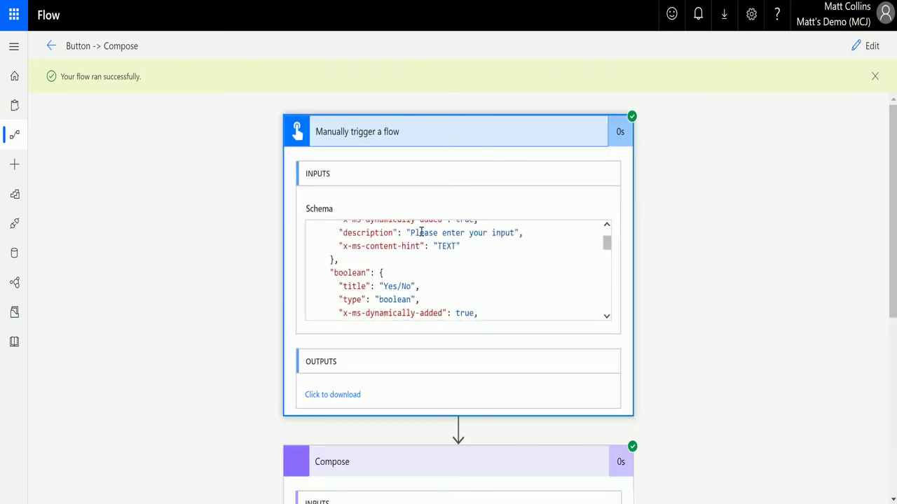
scroll(477, 262, "down", 6)
scroll(674, 220, "down", 5)
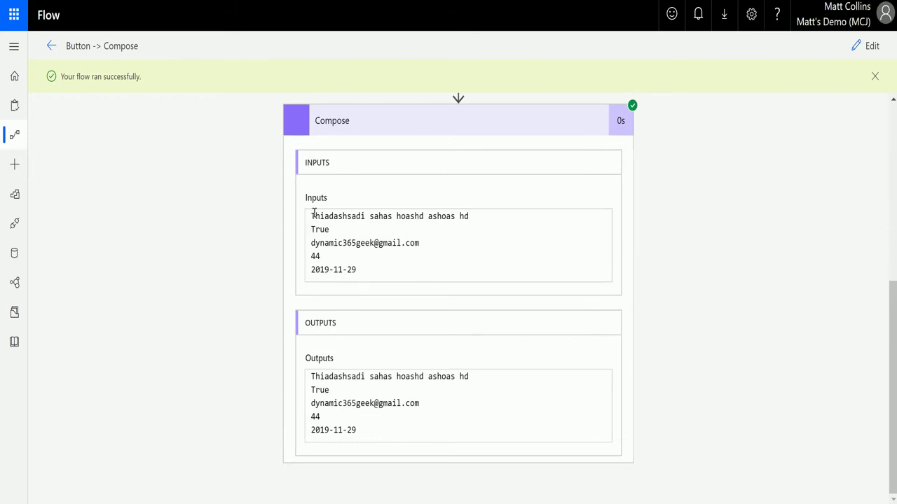
left_click_drag(313, 214, 470, 217)
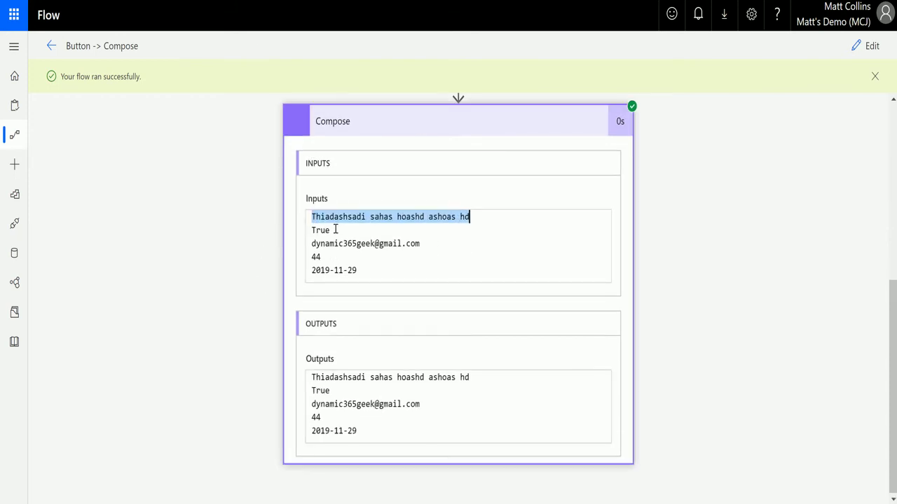
left_click_drag(312, 230, 331, 231)
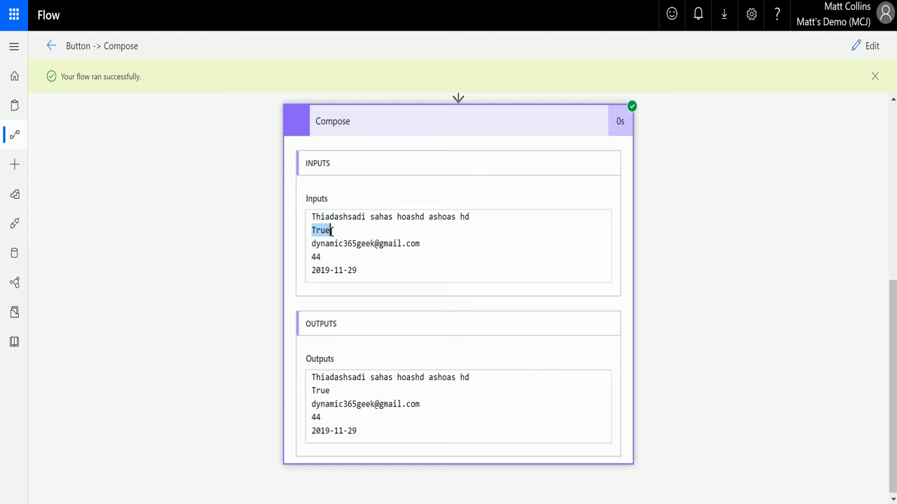
left_click_drag(430, 244, 308, 262)
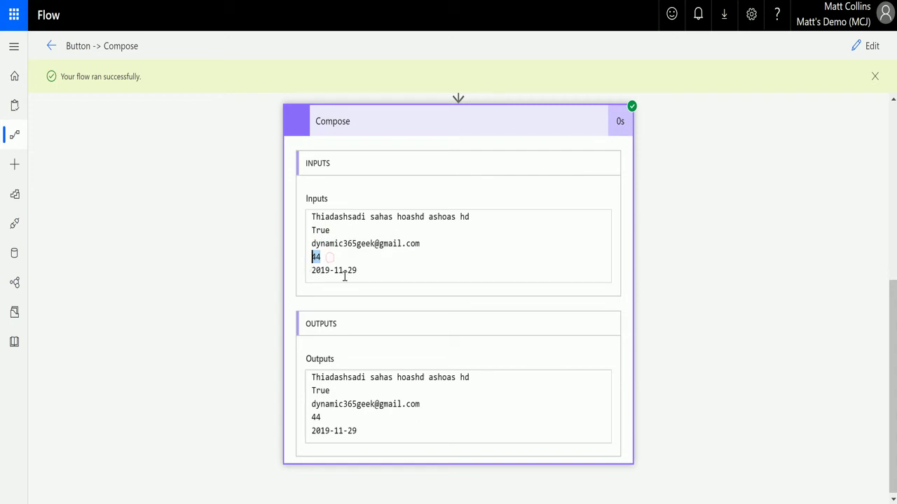
left_click_drag(363, 270, 288, 282)
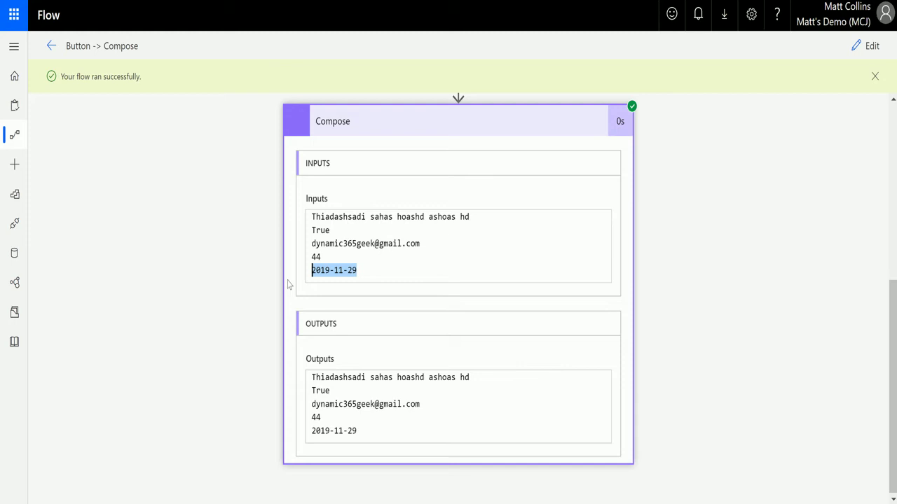
left_click(868, 45)
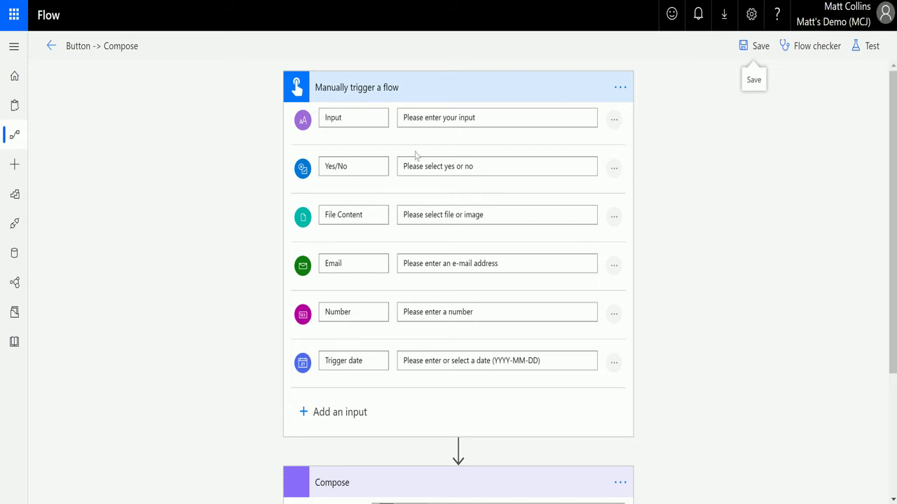
Step: Give the Input field a drop-down list with First option, 2nd option and Third Option
left_click(614, 123)
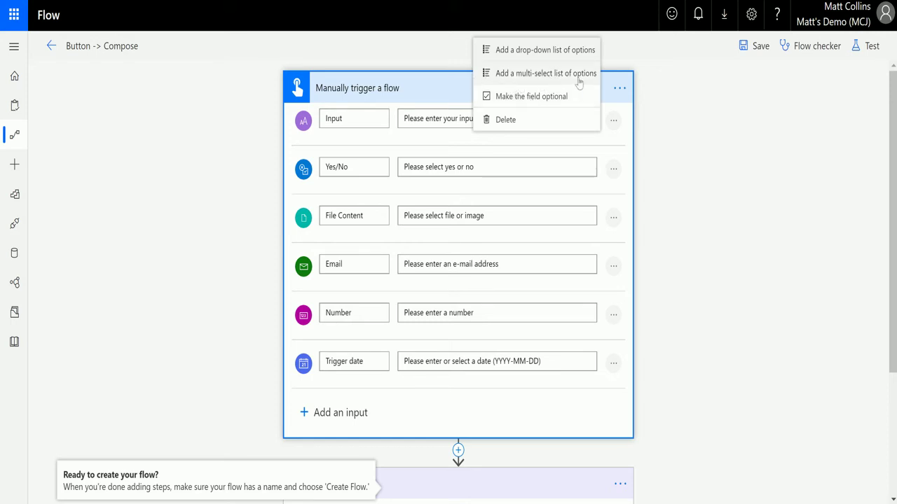
left_click(538, 55)
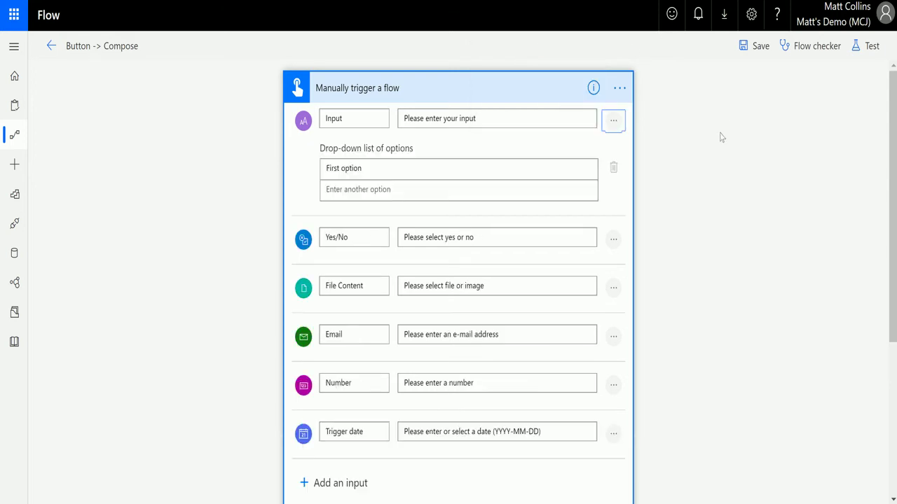
left_click(387, 168)
left_click(413, 192)
type("2nd option")
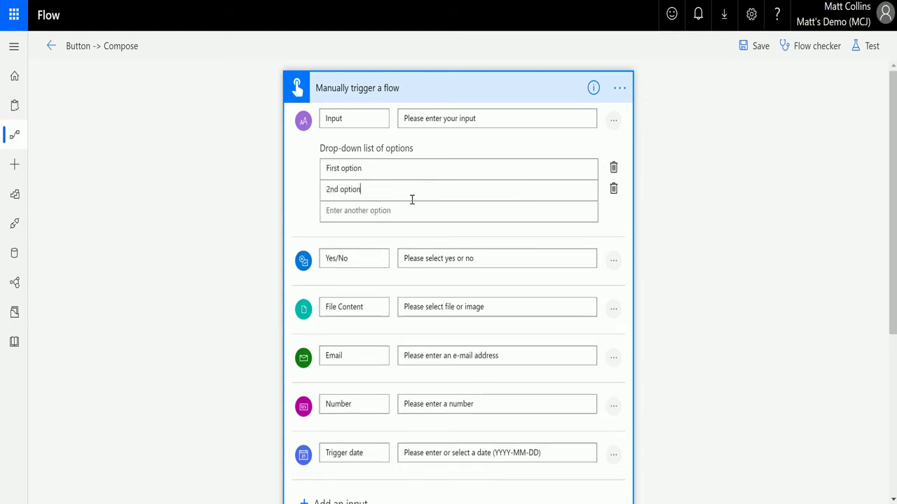
left_click(404, 211)
type("Third Option")
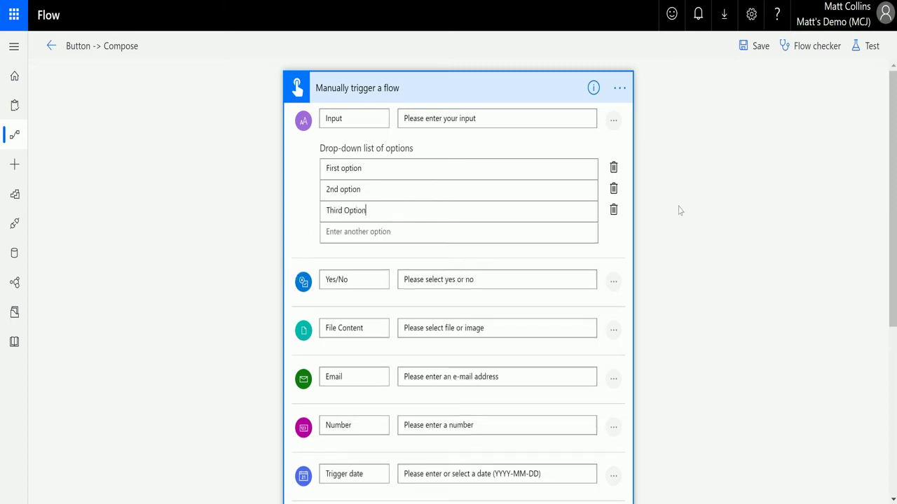
left_click(691, 147)
scroll(445, 182, "down", 1)
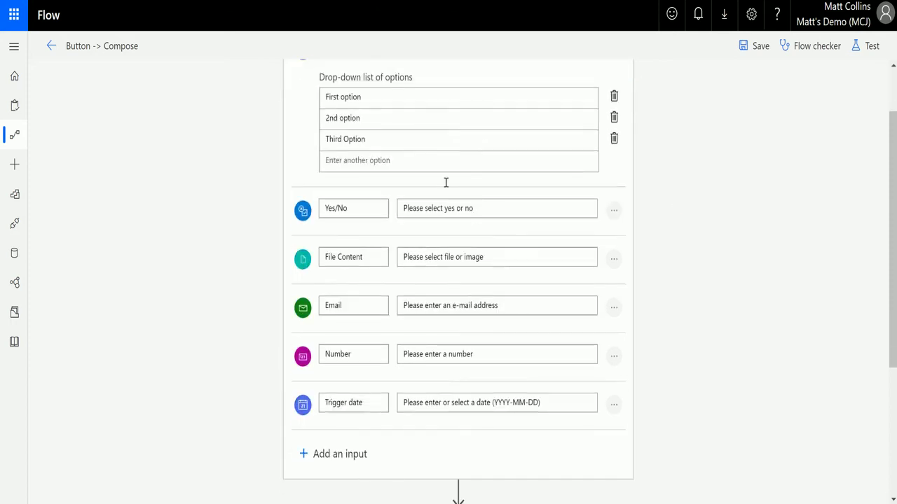
scroll(491, 175, "up", 1)
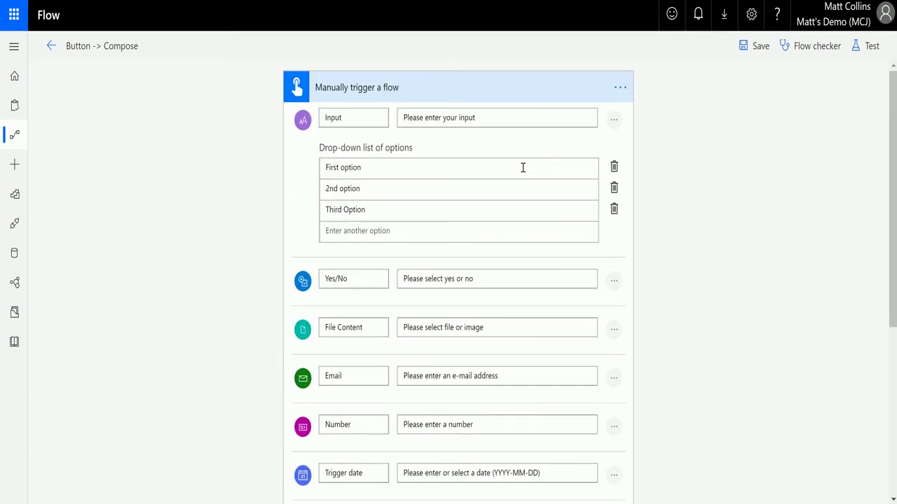
left_click(613, 119)
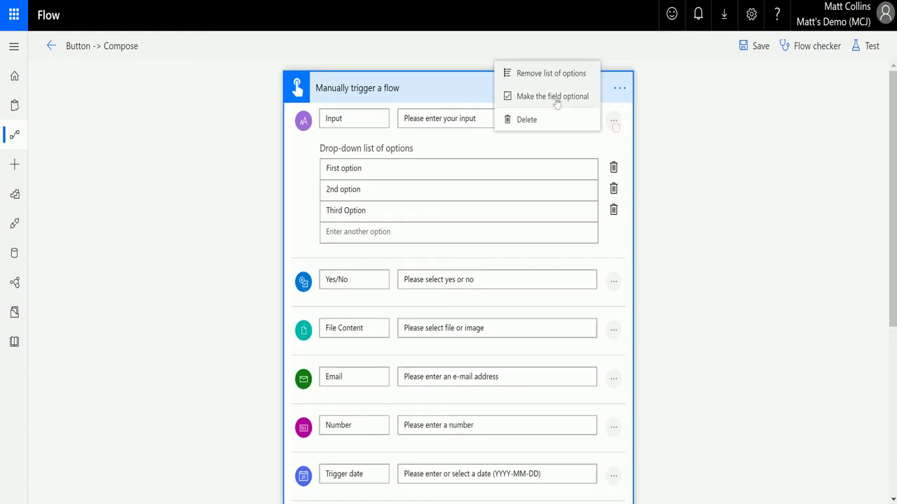
left_click(511, 98)
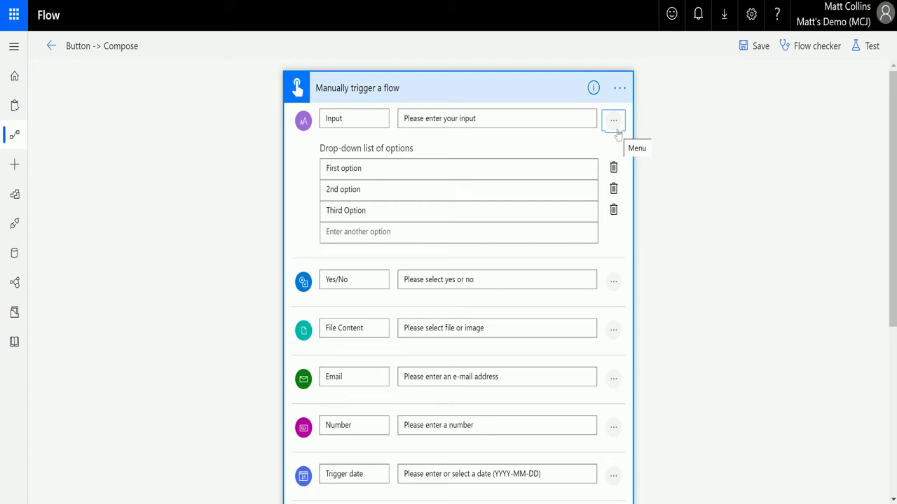
left_click(614, 121)
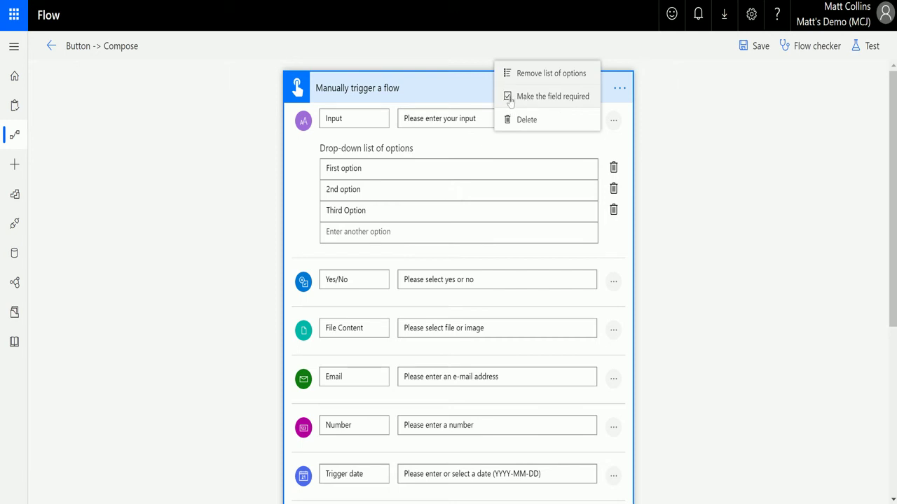
left_click(571, 97)
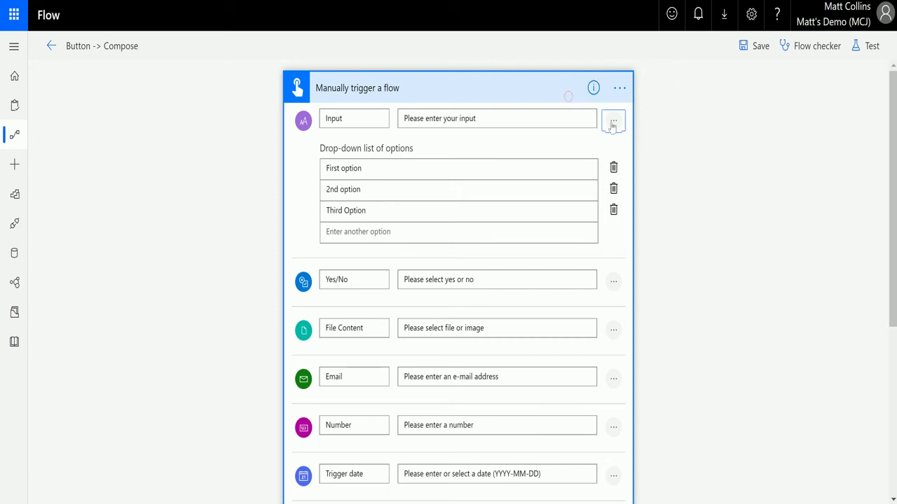
left_click(612, 124)
left_click(612, 122)
scroll(639, 169, "down", 1)
left_click(615, 210)
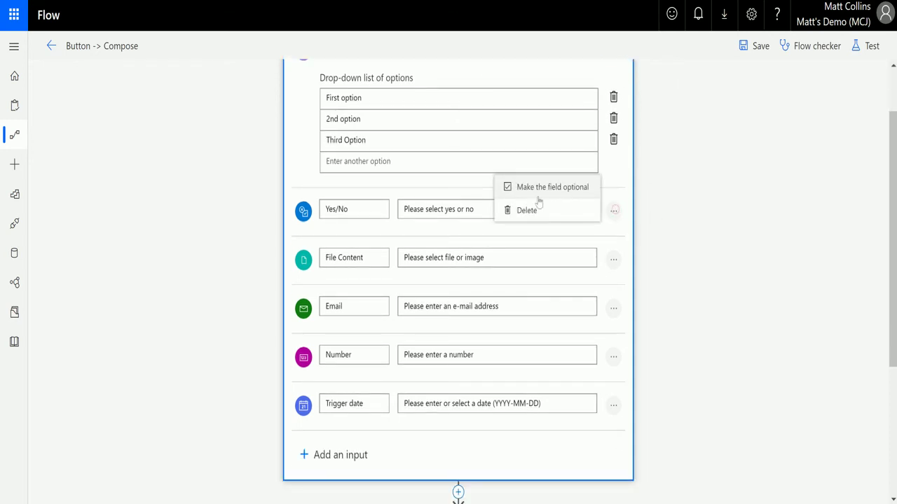
left_click(617, 262)
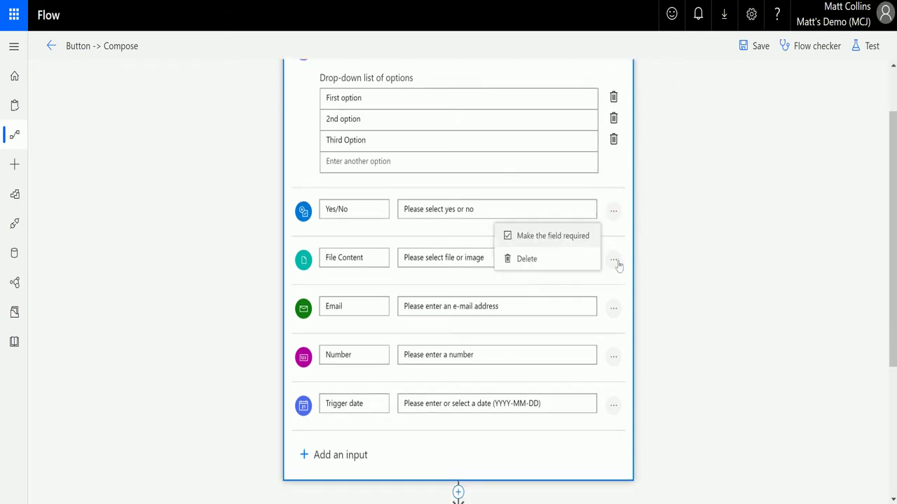
left_click(614, 313)
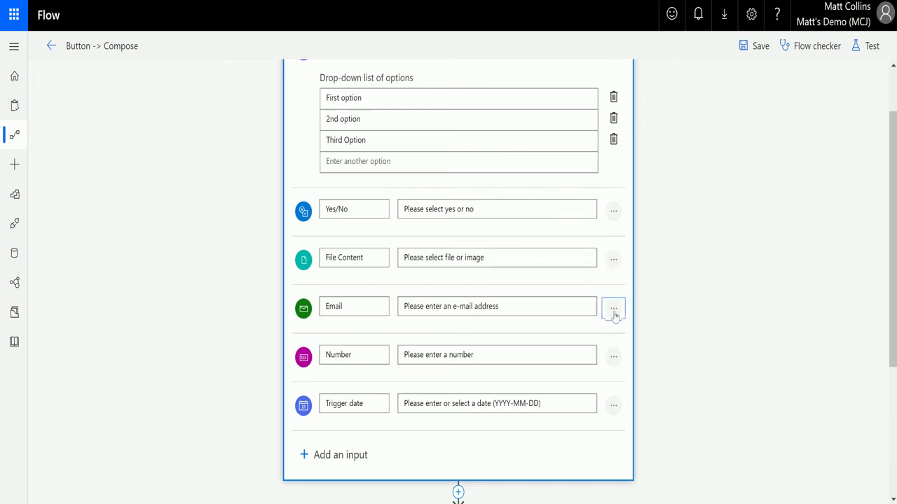
left_click(616, 357)
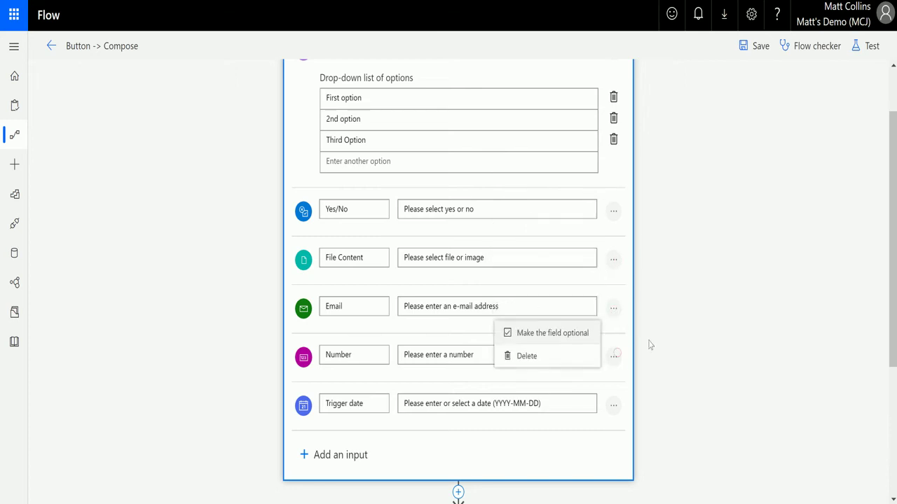
left_click(613, 406)
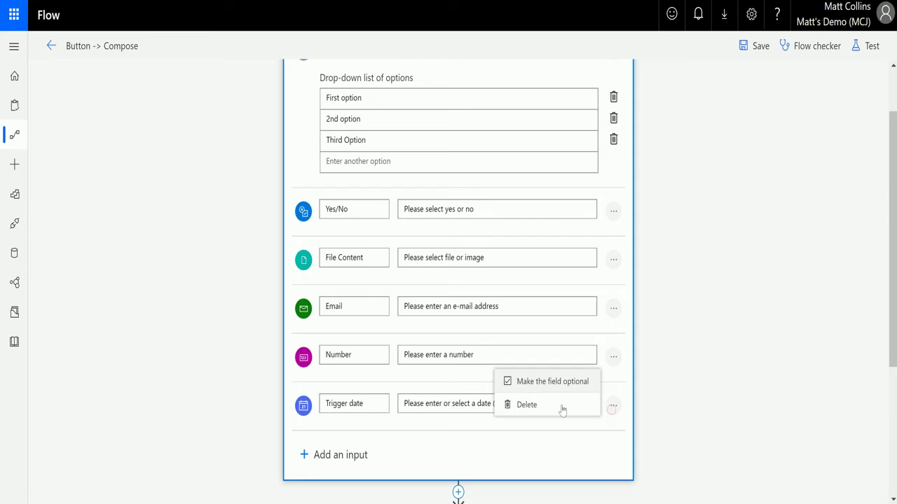
left_click(698, 295)
scroll(461, 198, "up", 1)
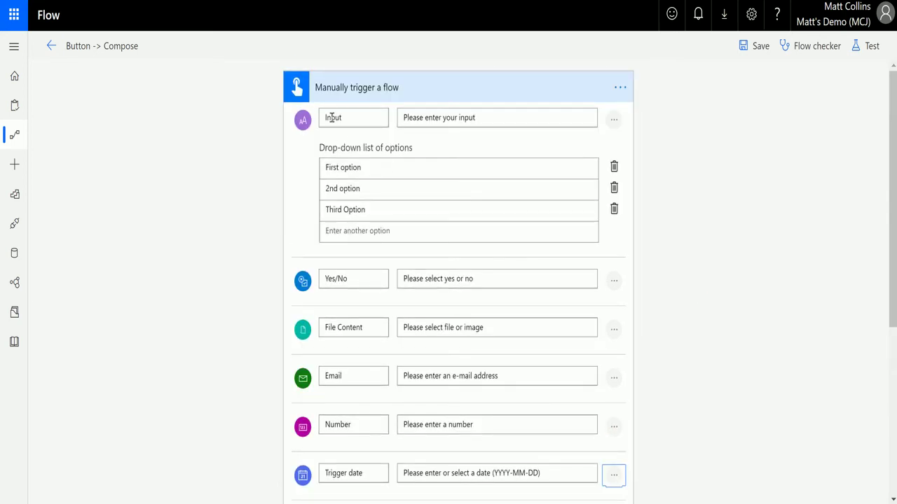
scroll(392, 116, "down", 2)
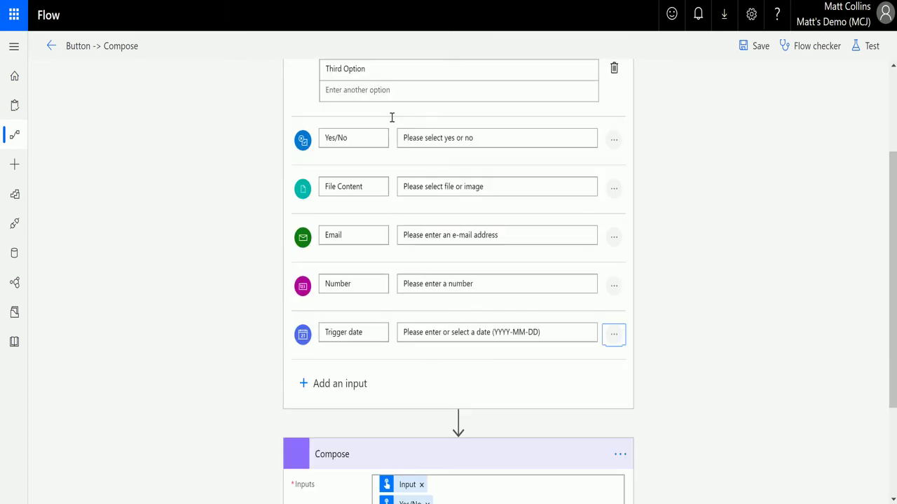
Step: Add a new text input, Input 1, as a multi-select list of options
left_click(340, 384)
left_click(321, 412)
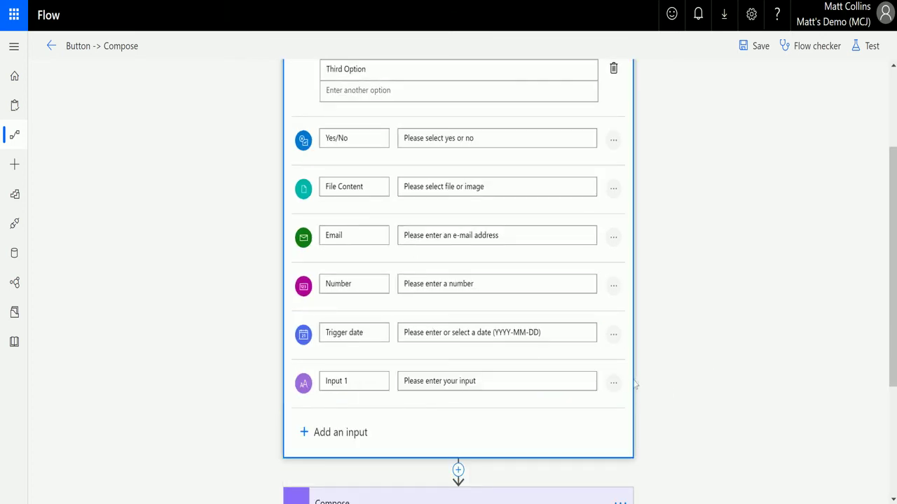
left_click(613, 383)
left_click(568, 335)
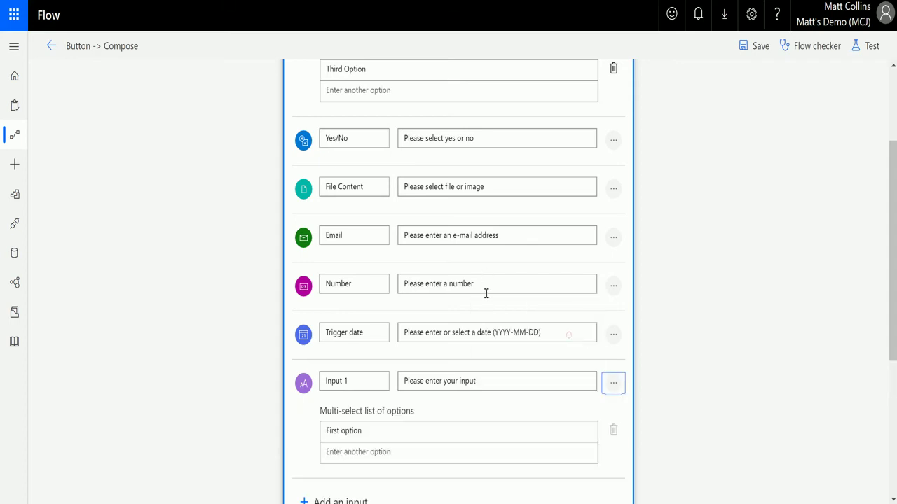
Step: Enter the multi-select options 1, 2, 3 and 4 for Input 1
left_click(384, 452)
left_click_drag(396, 431, 300, 435)
type("1")
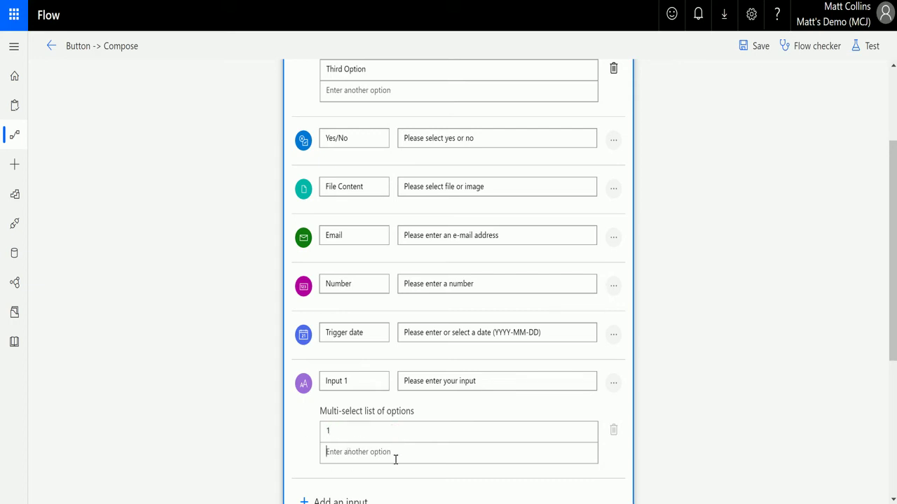
left_click(384, 453)
type("2")
left_click(379, 474)
type("3")
scroll(389, 471, "down", 1)
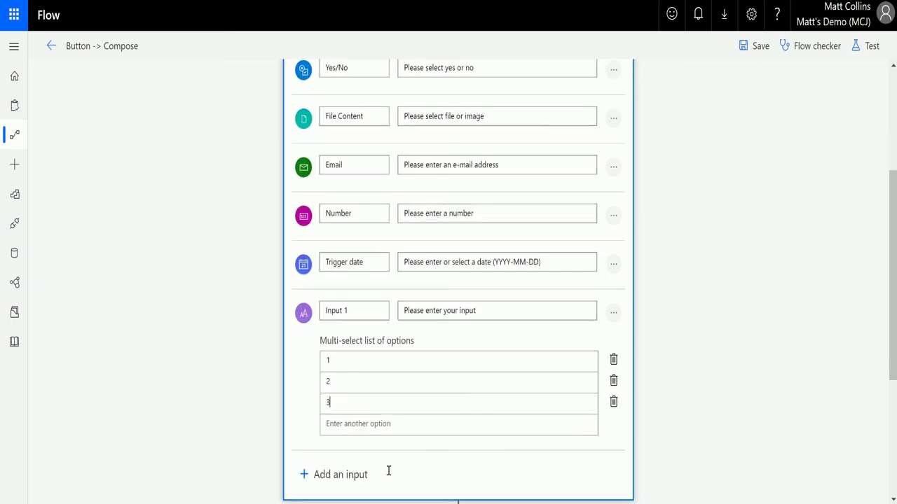
left_click(382, 426)
type("4")
left_click(700, 300)
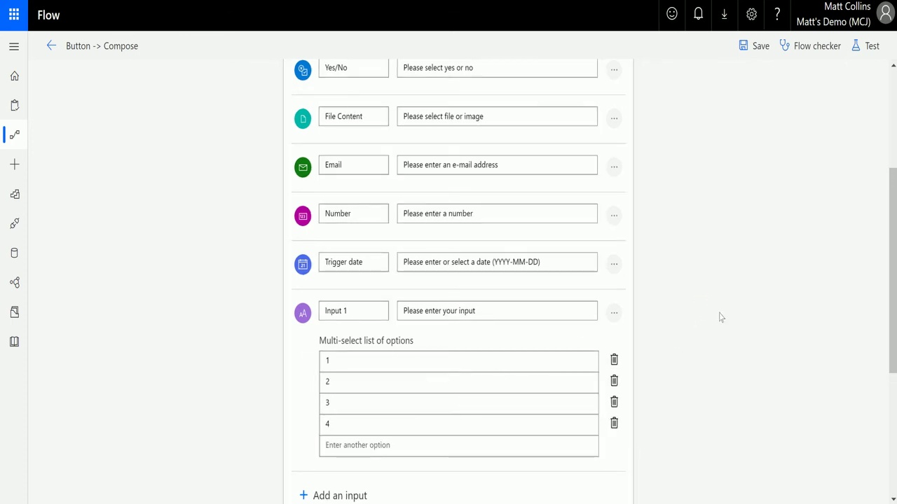
Step: Insert Input 1 from Dynamic content into the Compose inputs
scroll(694, 302, "down", 3)
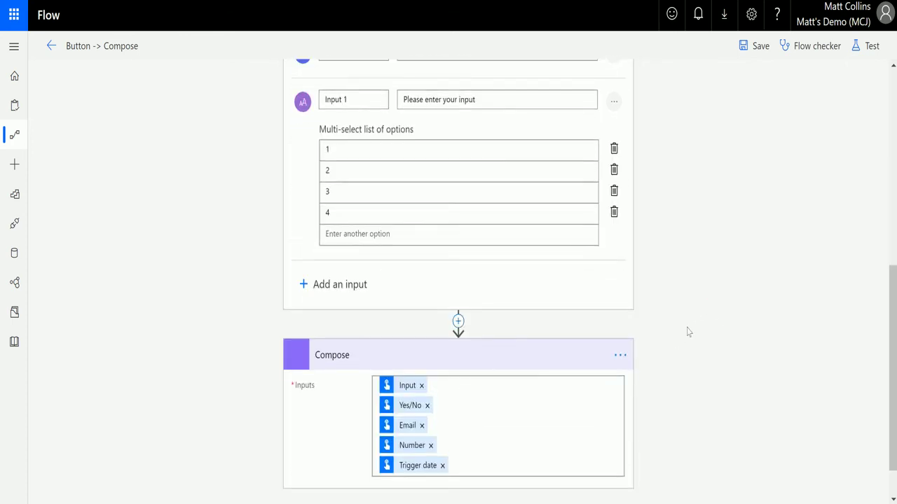
left_click(487, 466)
scroll(767, 246, "down", 3)
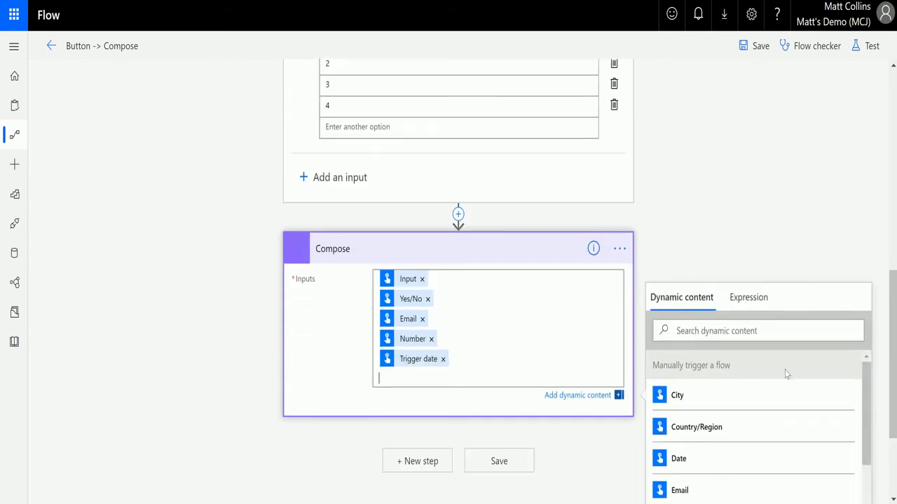
scroll(729, 386, "down", 3)
left_click(701, 446)
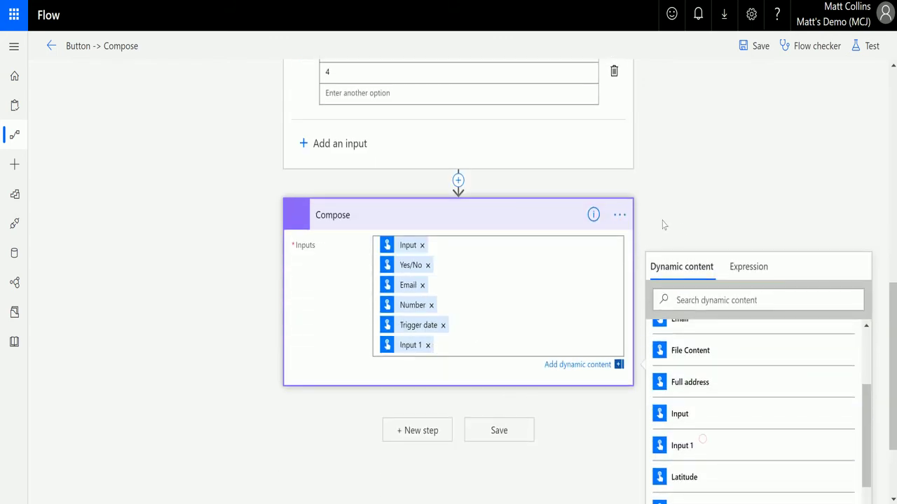
left_click(873, 46)
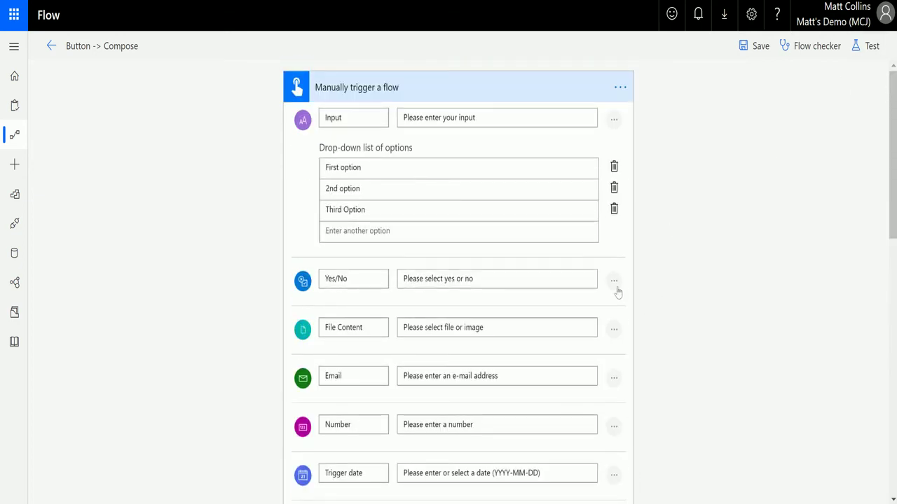
Step: Mark the Yes/No and Email trigger inputs as optional fields
left_click(614, 280)
left_click(650, 307)
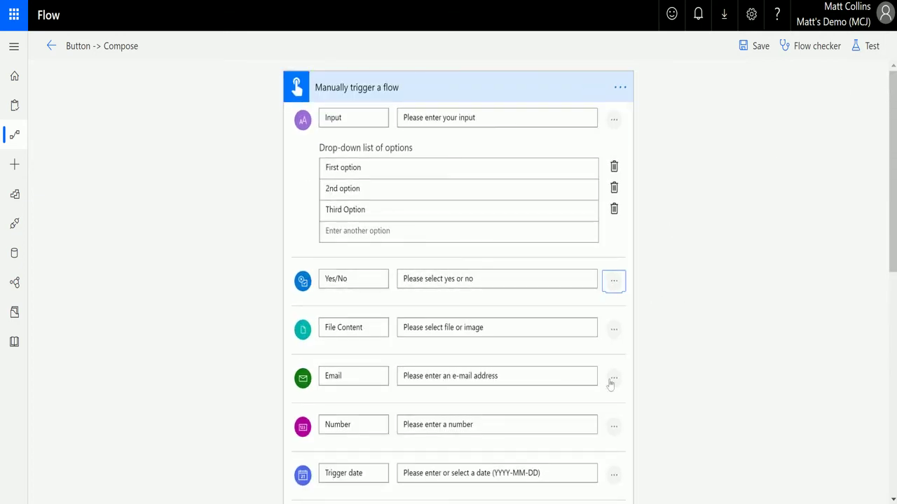
left_click(615, 376)
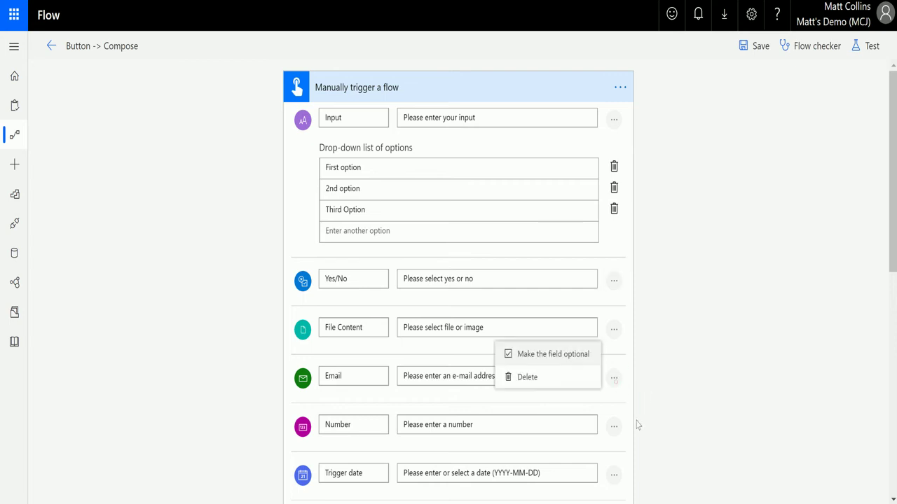
left_click(551, 356)
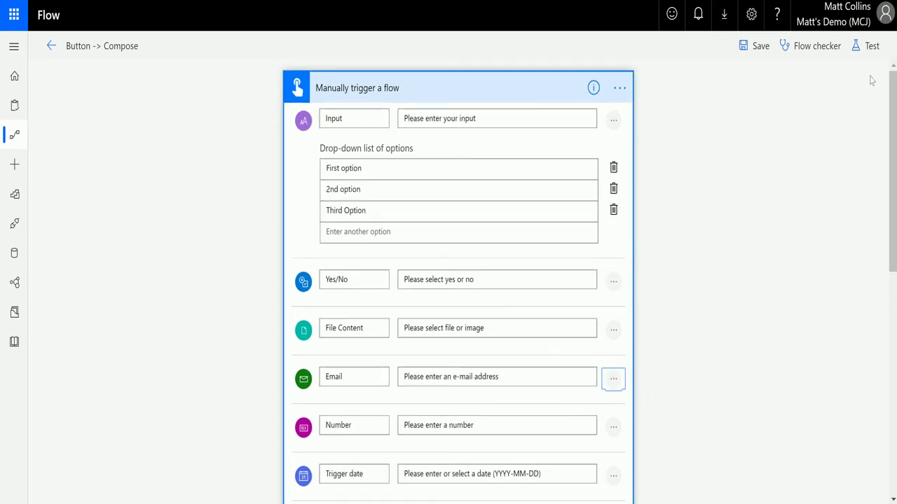
left_click(869, 45)
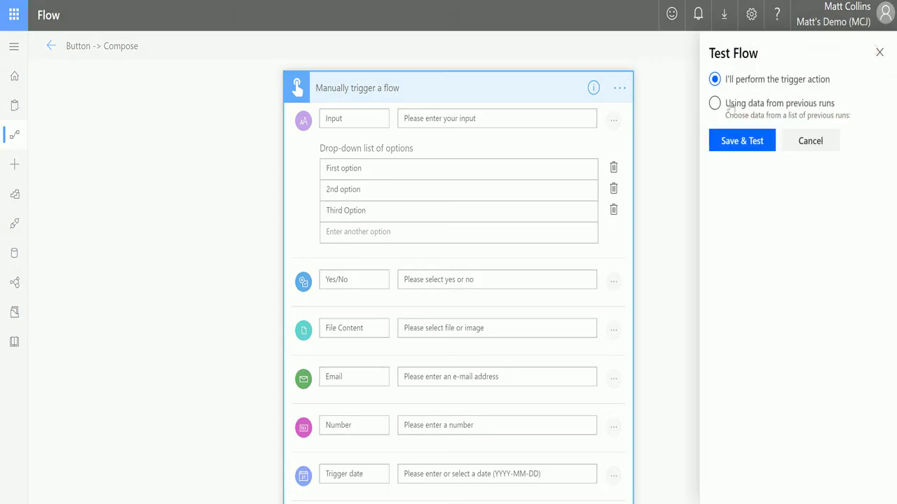
Step: Save and test, choosing 2nd option, file CoverArt8.jpg, and leaving Email empty
left_click(753, 141)
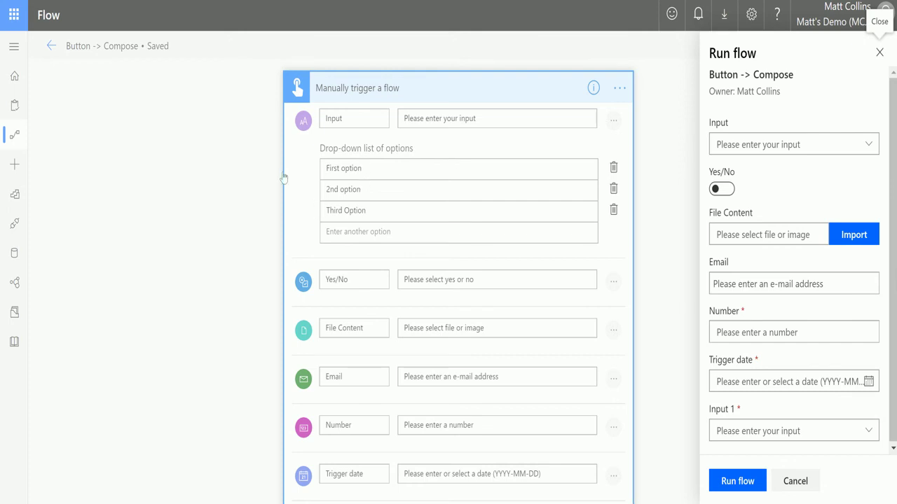
left_click(865, 144)
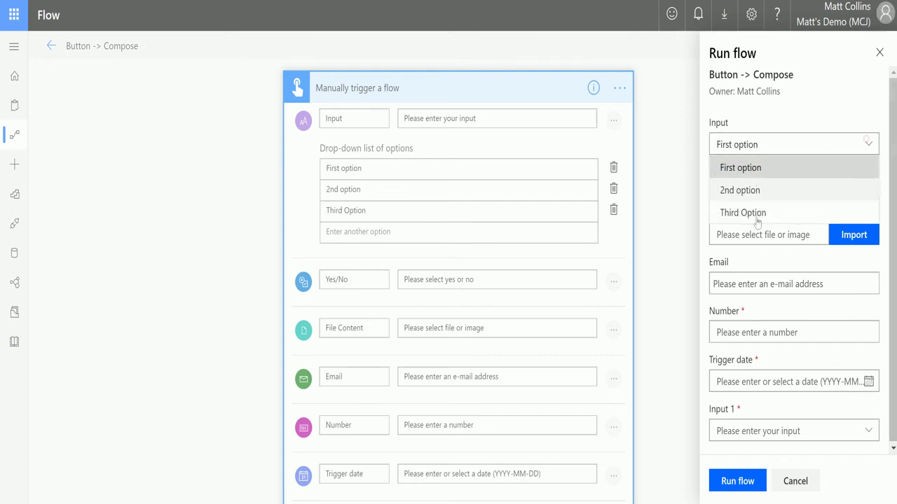
left_click(771, 190)
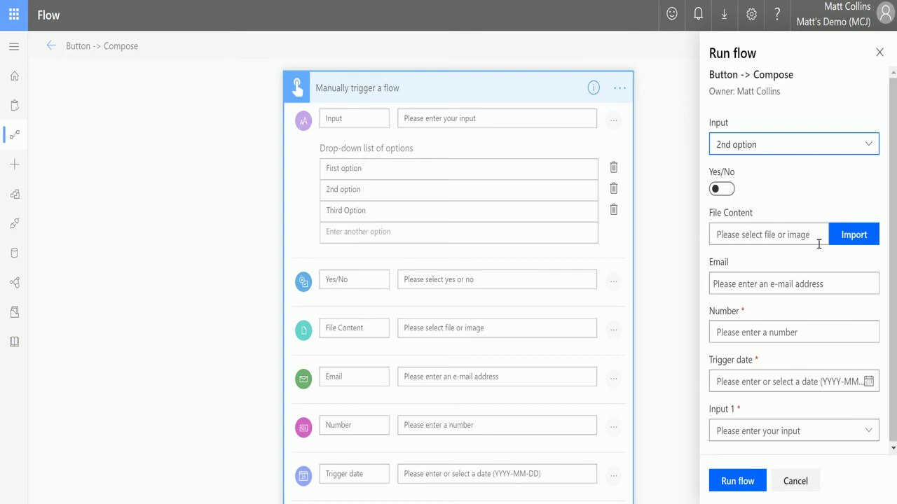
left_click(857, 242)
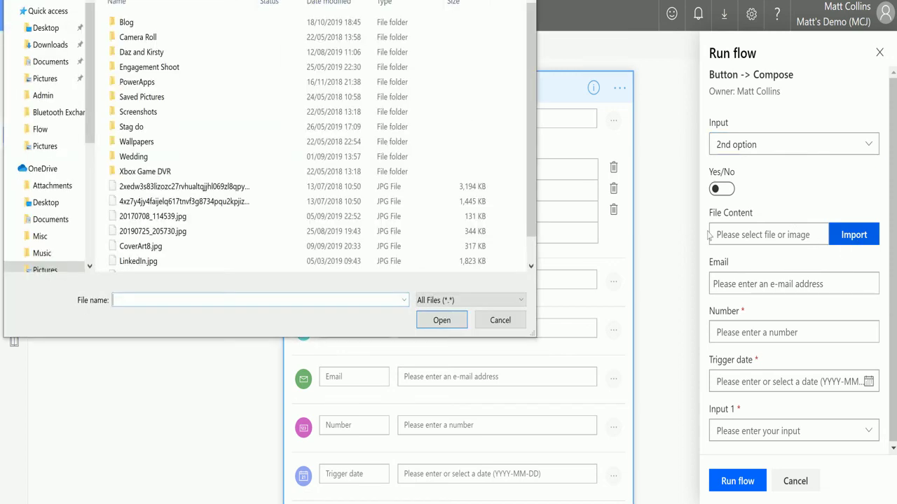
left_click(173, 246)
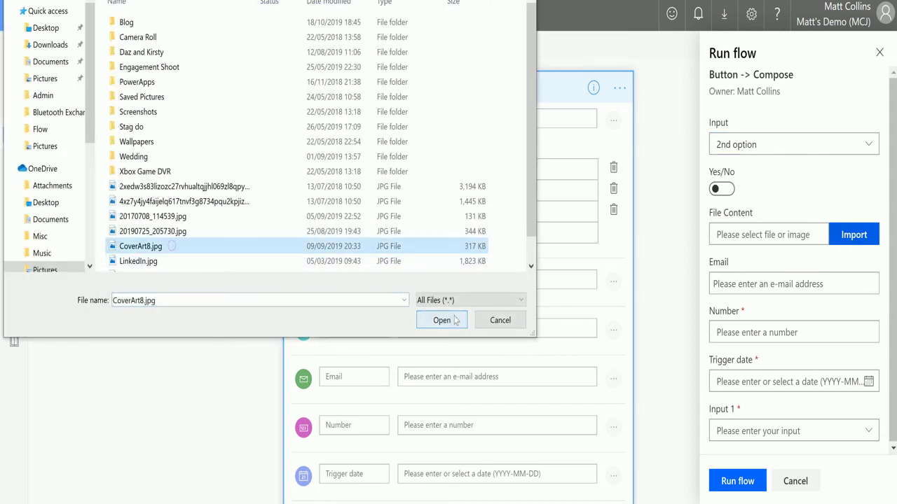
left_click(442, 320)
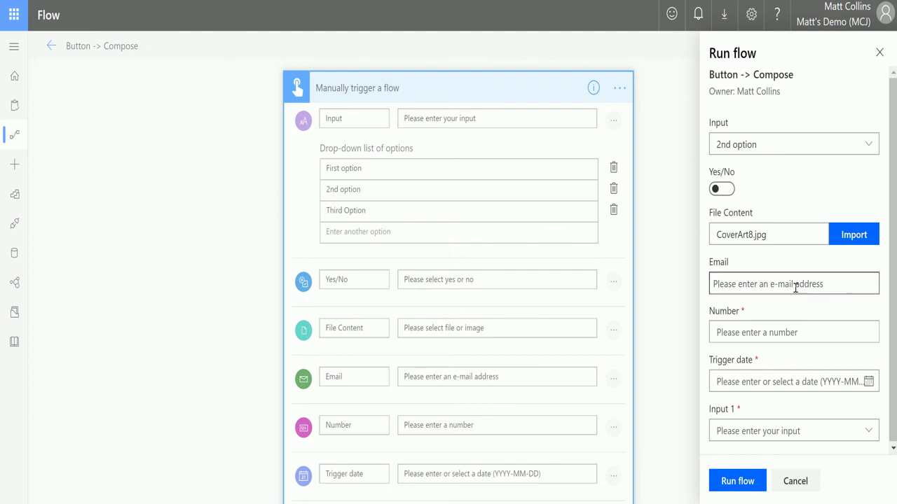
left_click(837, 288)
left_click(745, 269)
Step: Set Number 6, Trigger date 2019-11-21, Input 1 options 4 and 2, and run the flow
double_click(868, 329)
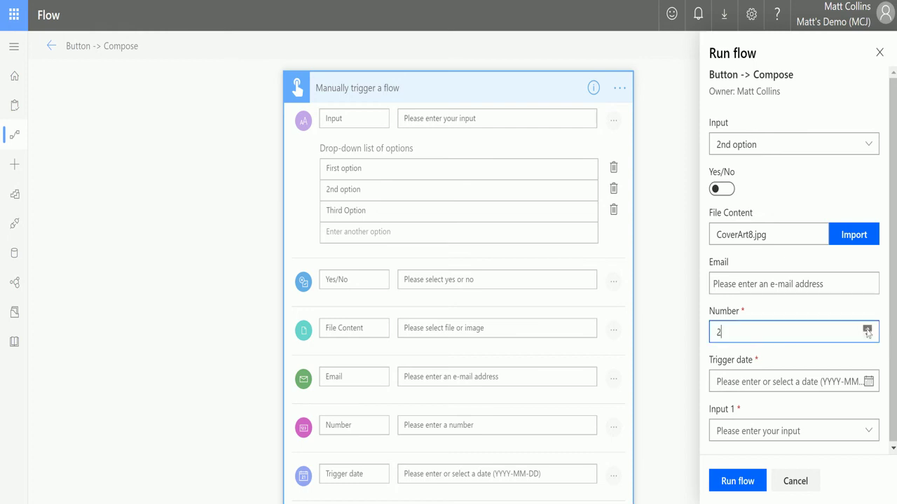
left_click(867, 329)
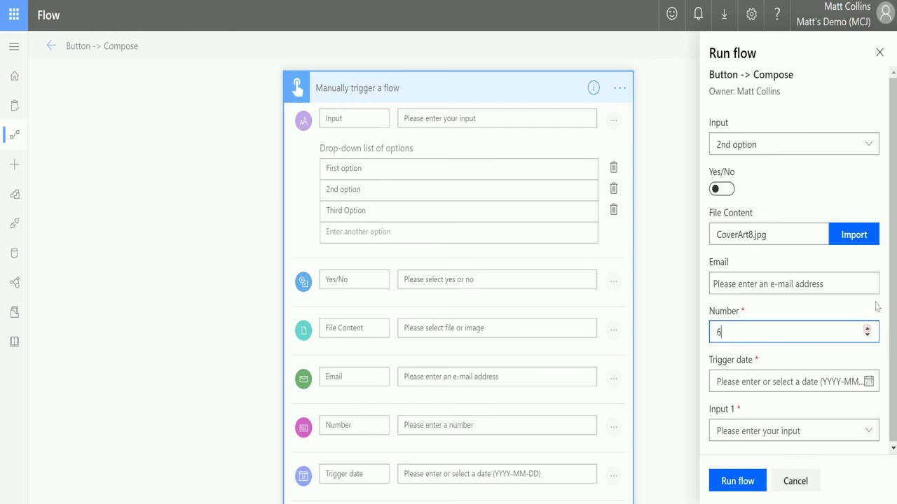
left_click(868, 381)
left_click(790, 272)
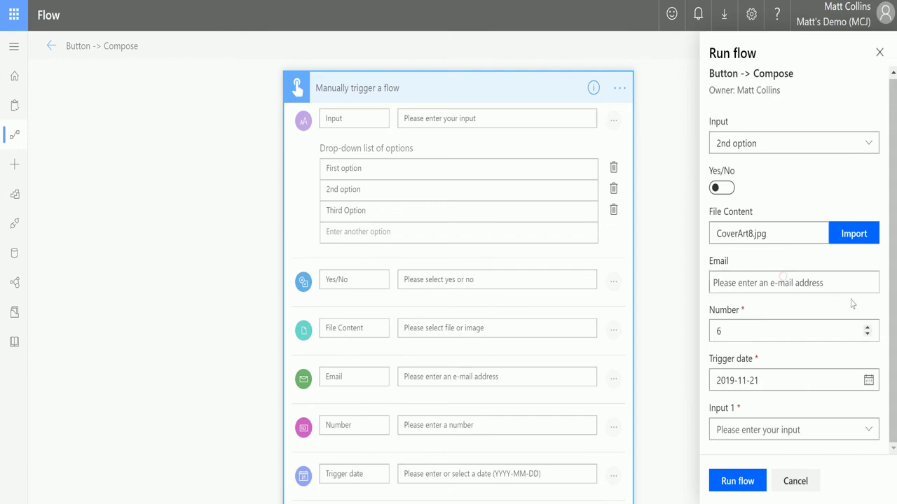
left_click(868, 430)
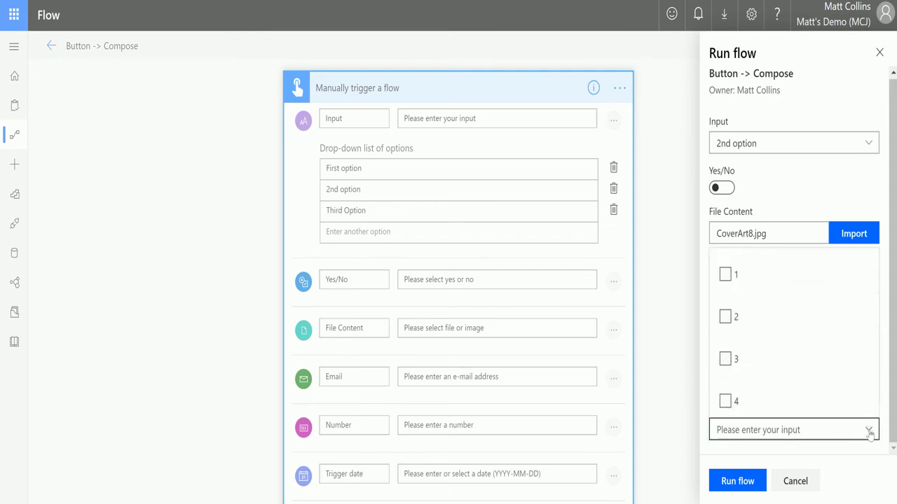
left_click(725, 401)
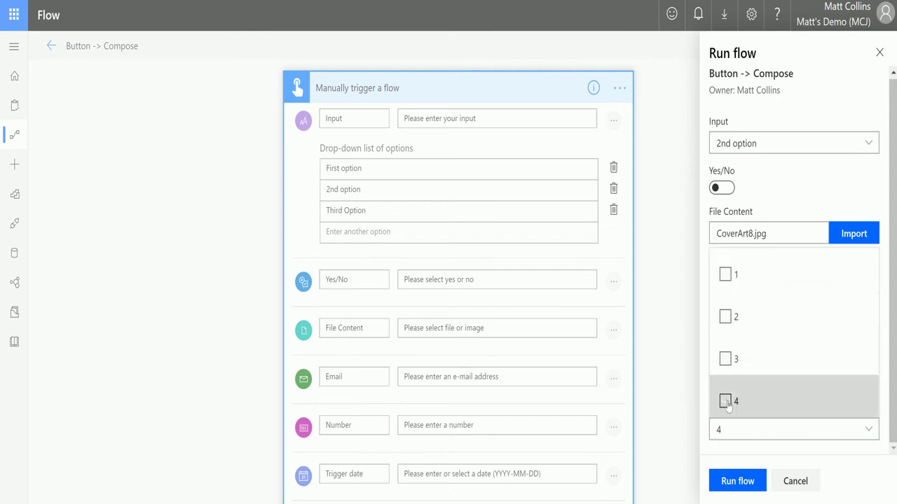
left_click(728, 317)
left_click(855, 456)
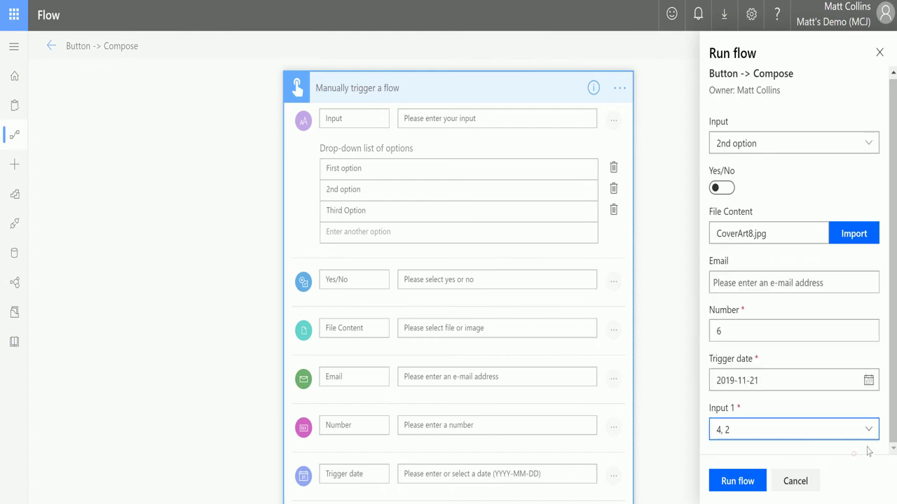
left_click(740, 481)
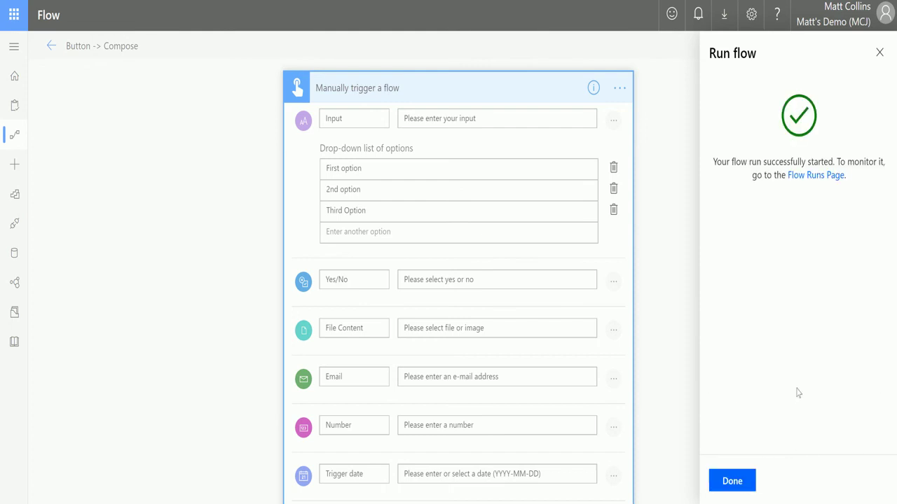
left_click(741, 487)
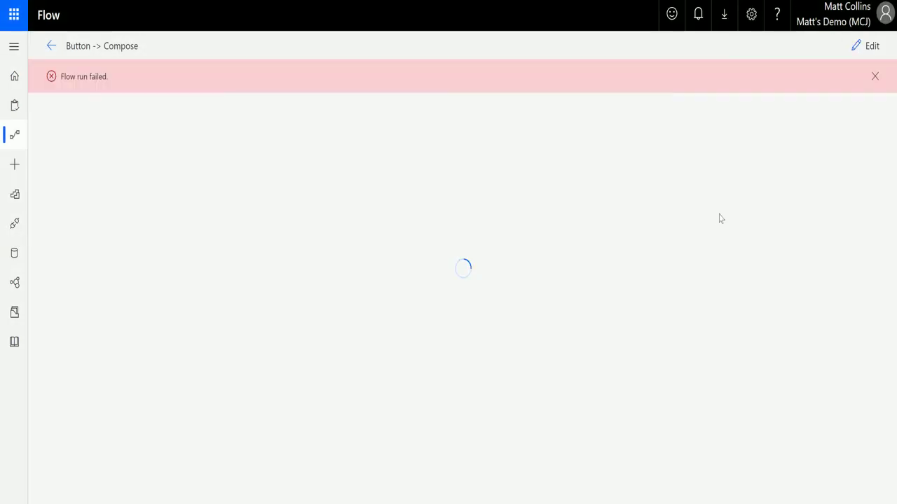
Step: Read the Compose InvalidTemplate error about the missing 'email' property, then reopen the editor
left_click(555, 201)
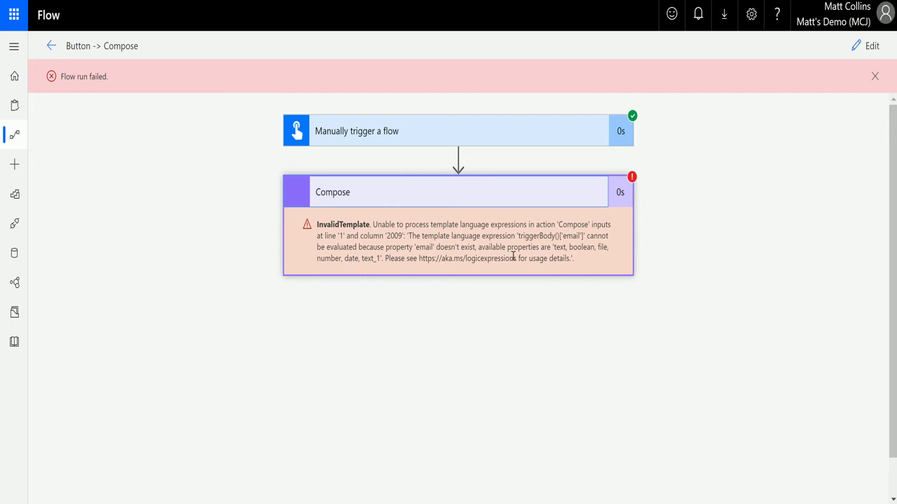
left_click(875, 77)
left_click(867, 46)
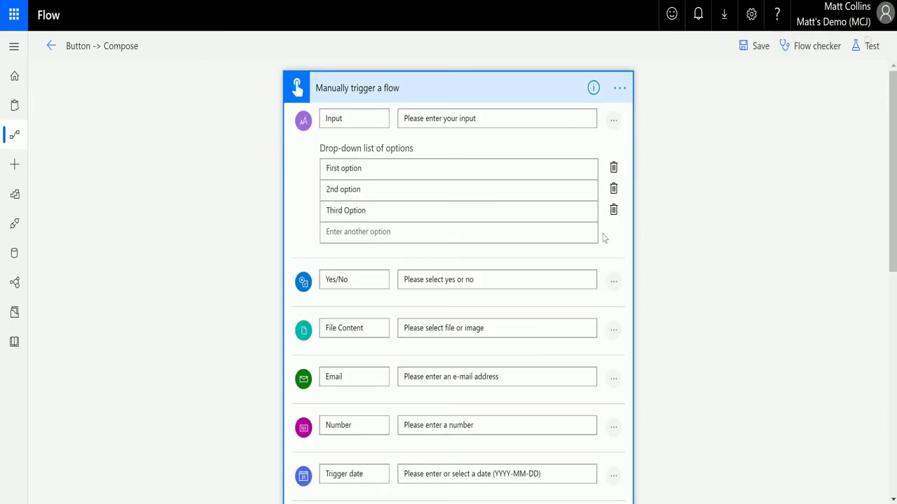
Step: Save and test the flow with First option and 20190725_205730.jpg as File Content
scroll(394, 441, "down", 7)
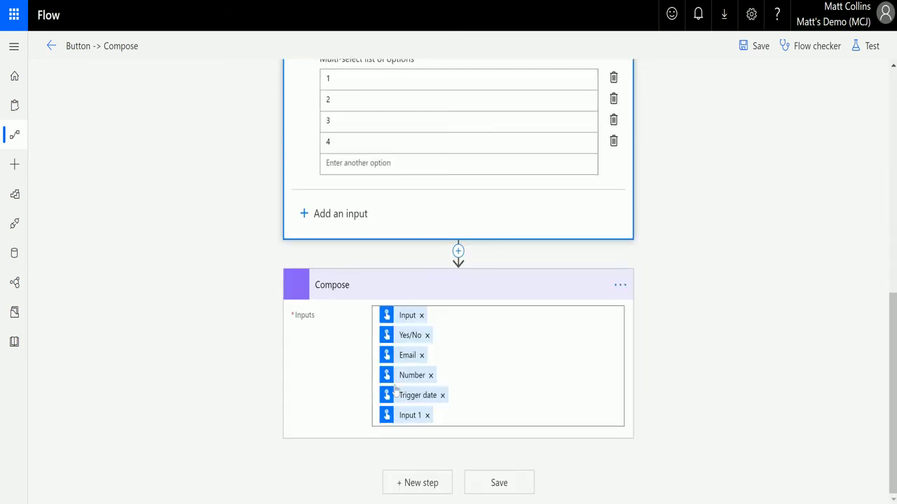
scroll(520, 344, "up", 5)
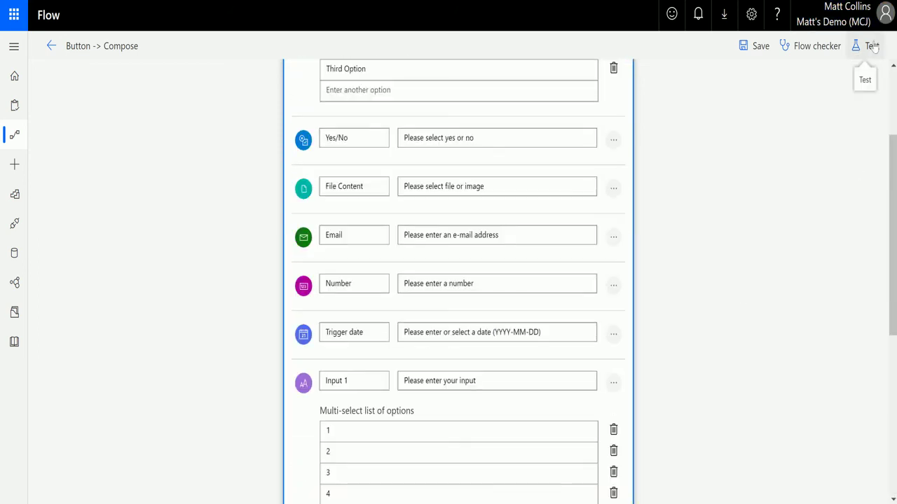
left_click(871, 45)
left_click(745, 134)
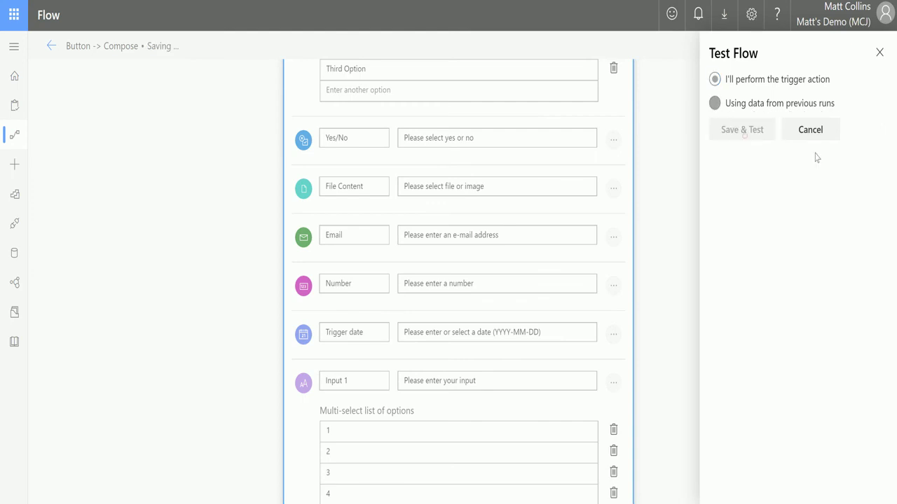
left_click(813, 152)
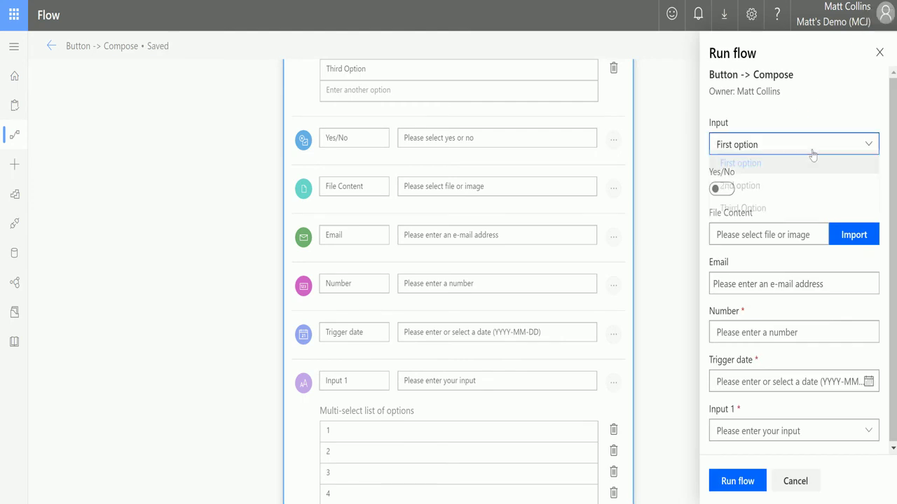
left_click(762, 187)
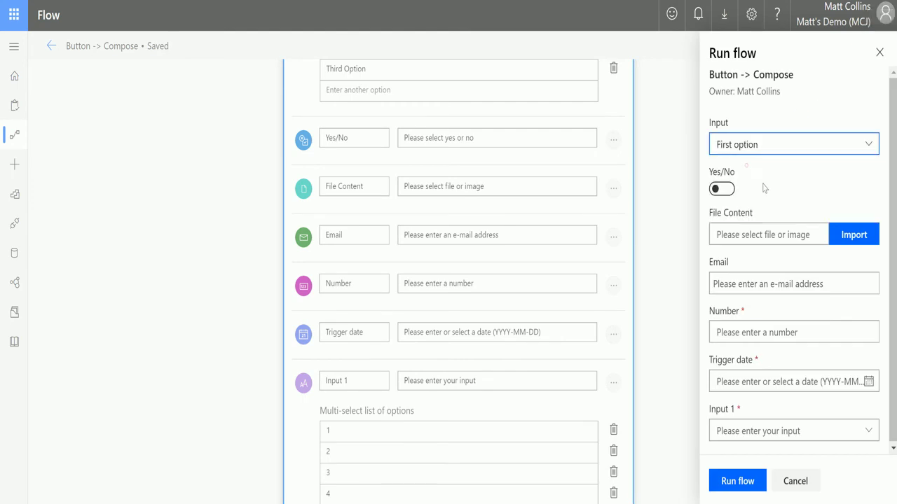
left_click(848, 237)
left_click(212, 231)
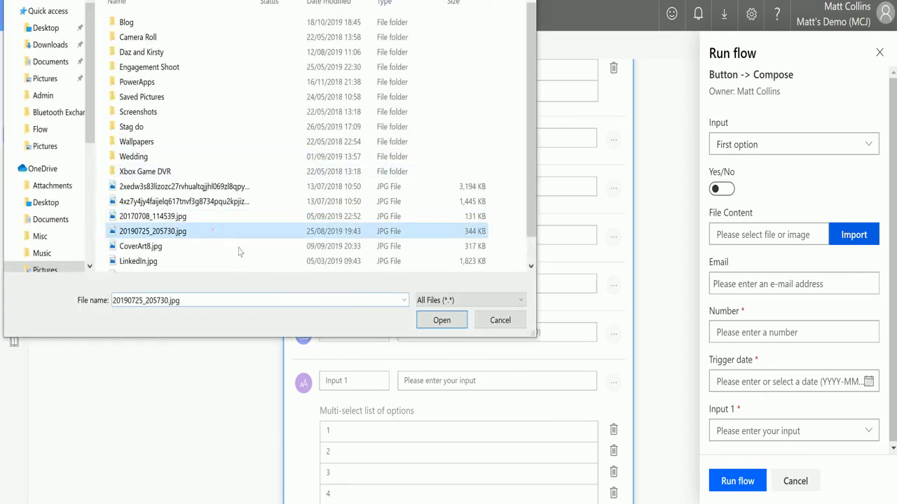
left_click(441, 320)
Step: Enter an e-mail address, Number 5, Trigger date 2019-11-28, Input 1 options 4 and 2, and run
left_click(782, 290)
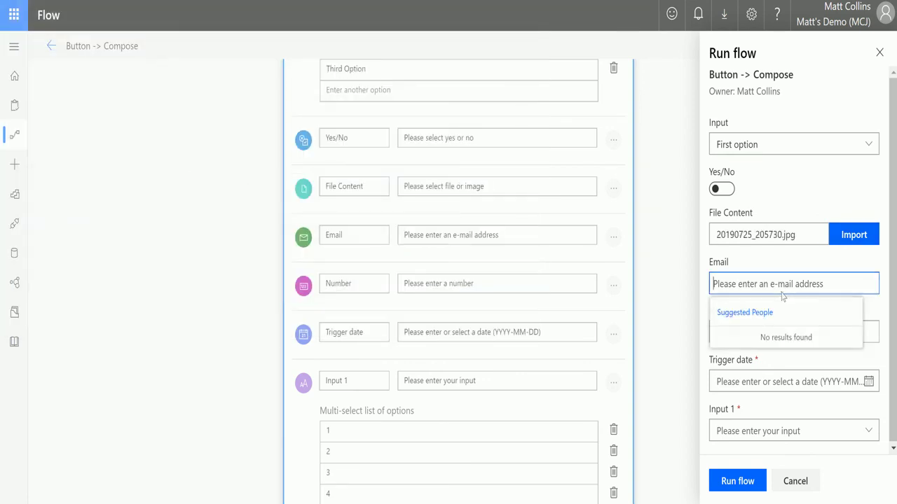
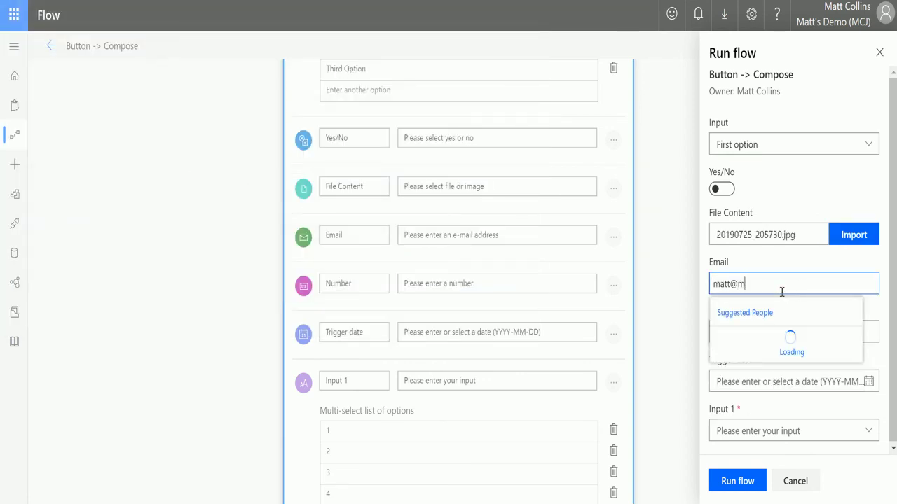
key("Return")
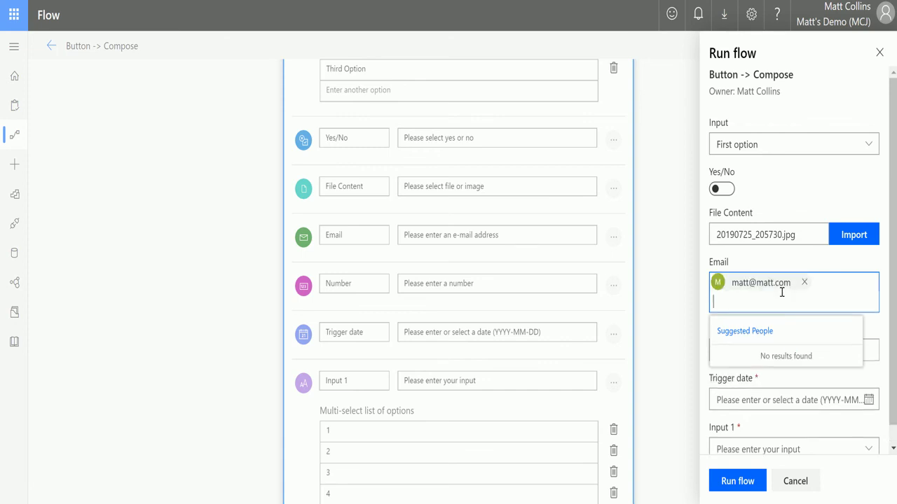
left_click(773, 351)
type("5")
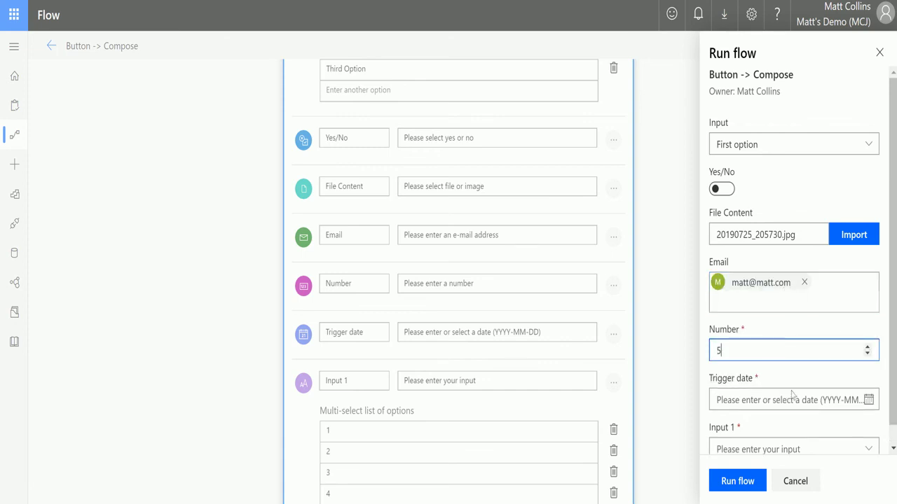
left_click(793, 399)
left_click(786, 317)
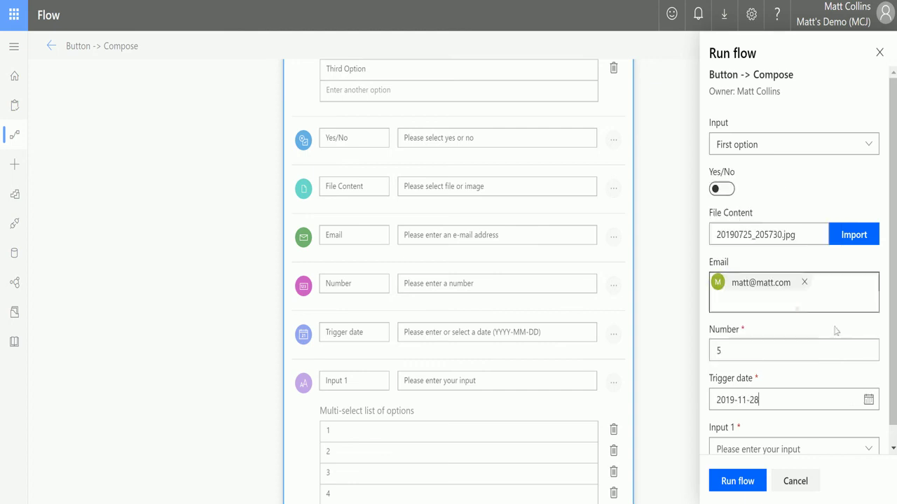
scroll(819, 385, "down", 1)
left_click(860, 430)
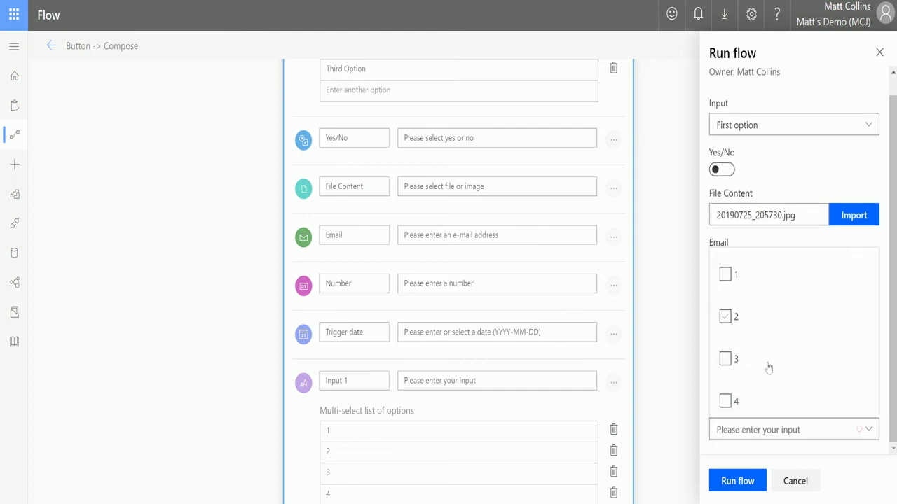
left_click(725, 400)
left_click(726, 317)
left_click(757, 481)
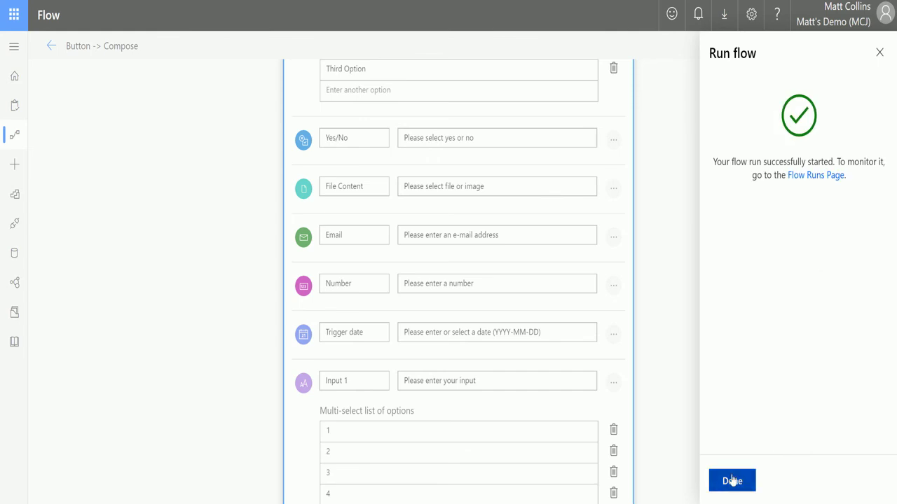
left_click(733, 481)
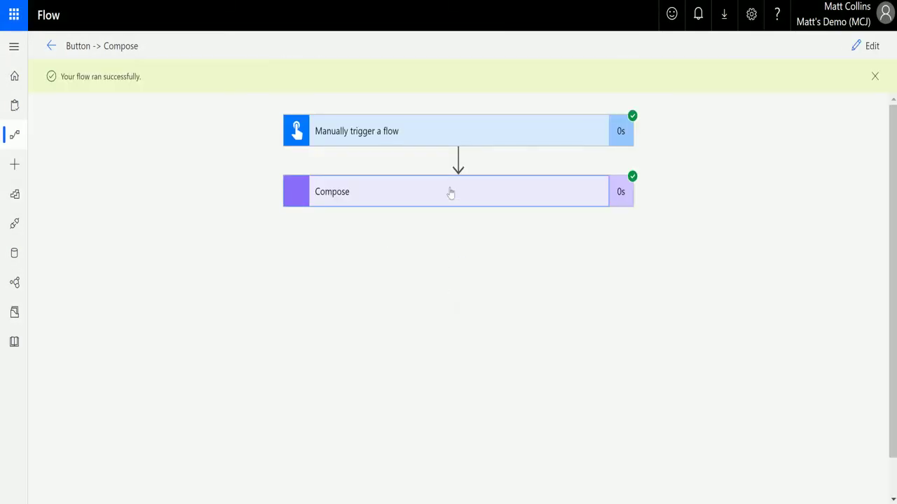
Step: Check Compose outputs show False, the e-mail, 2019-11-28 and ["4","2"], then reopen the editor
left_click(450, 191)
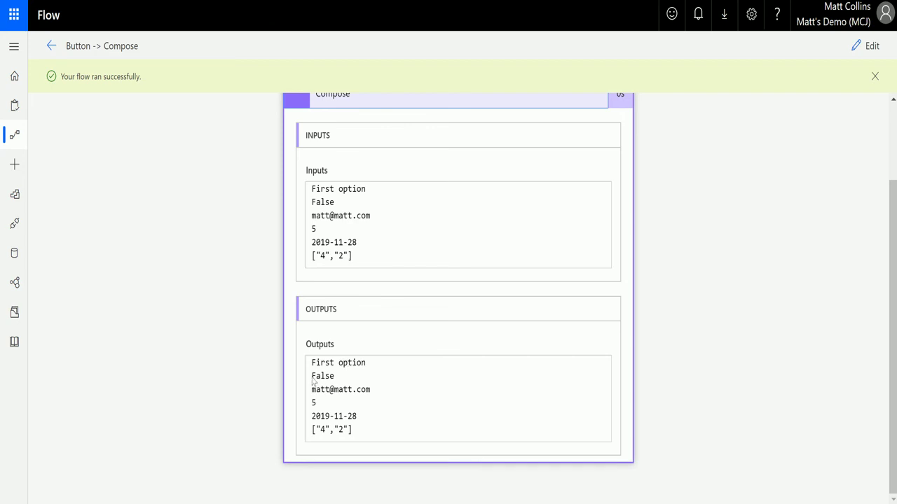
left_click_drag(312, 377, 335, 376)
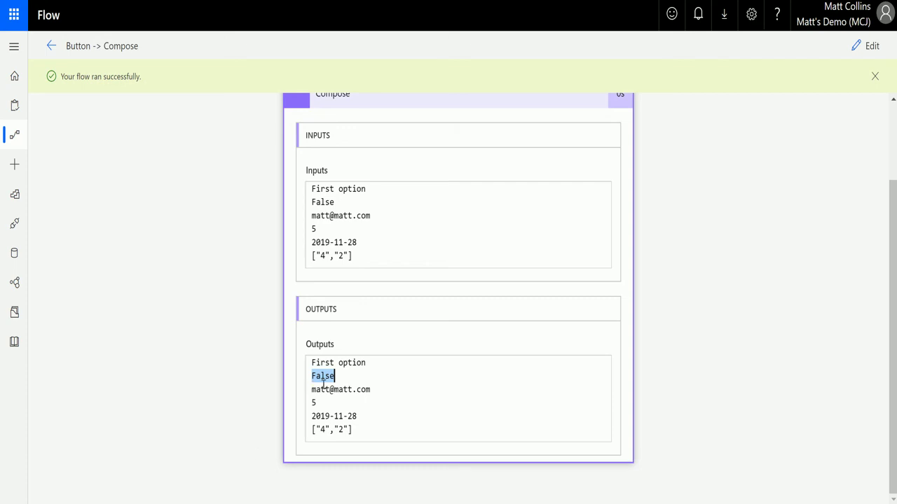
left_click_drag(312, 390, 371, 392)
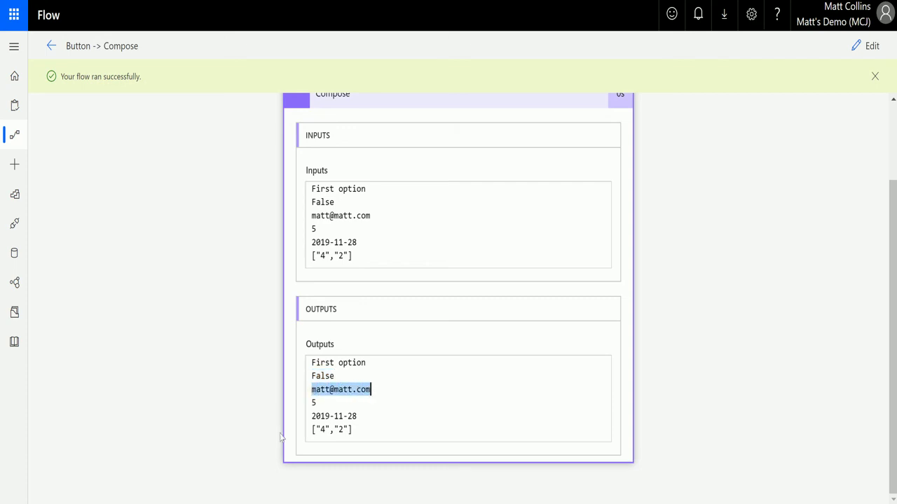
left_click(323, 404)
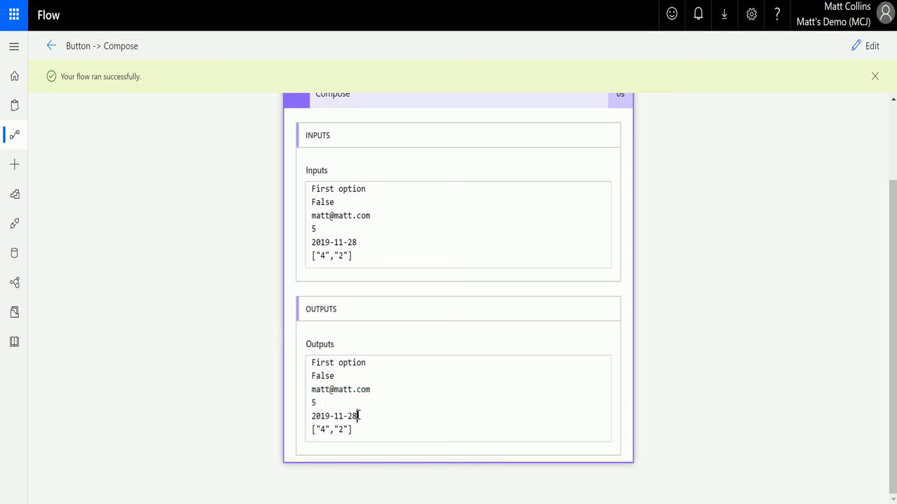
left_click_drag(357, 414, 303, 423)
left_click_drag(375, 431, 305, 436)
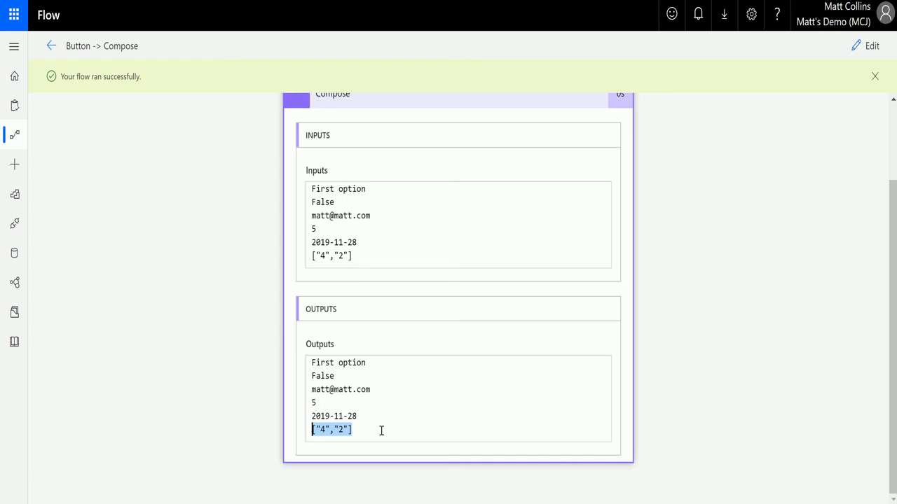
scroll(698, 202, "up", 3)
left_click(869, 47)
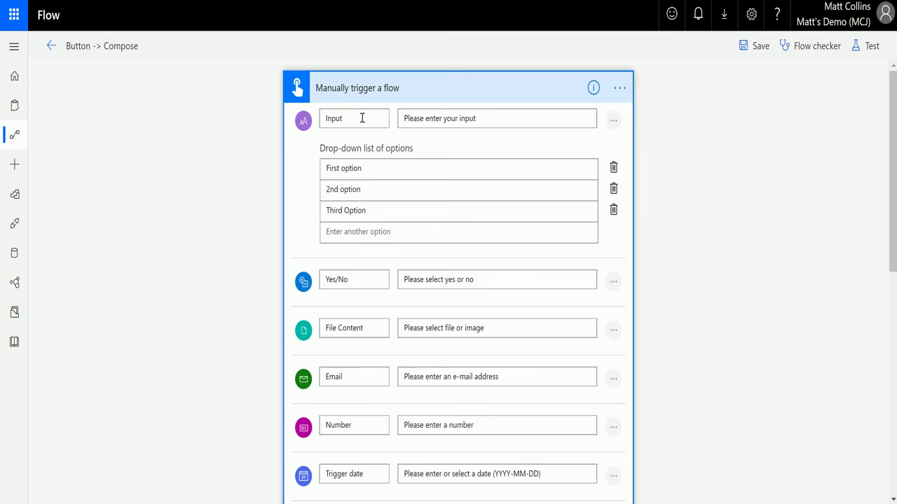
Step: Relabel Input as 'Please pick an option' with prompt 'These are your options', and Yes/No as 'True or False'
left_click_drag(367, 118, 312, 122)
type("Please pick an option")
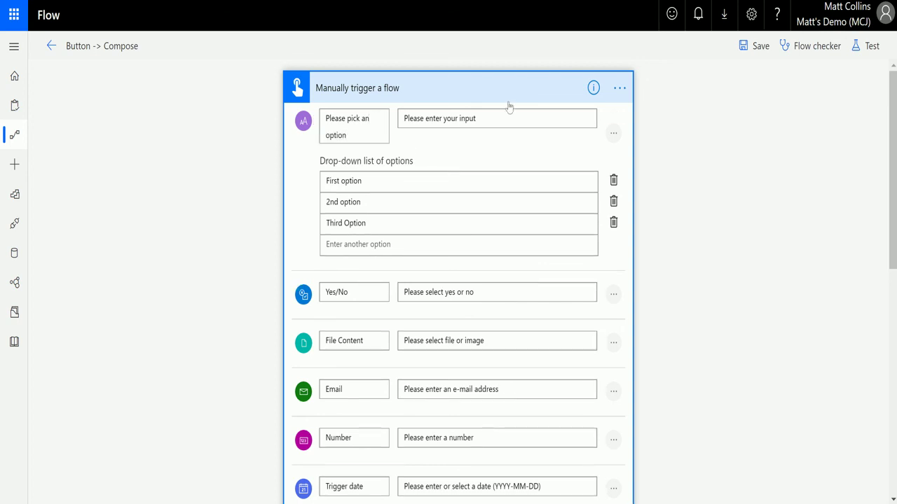
left_click_drag(493, 118, 393, 118)
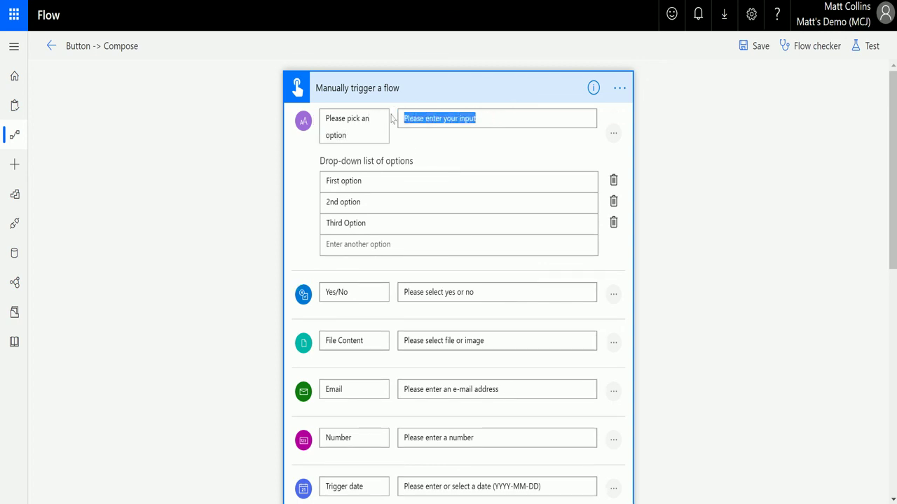
type("Th")
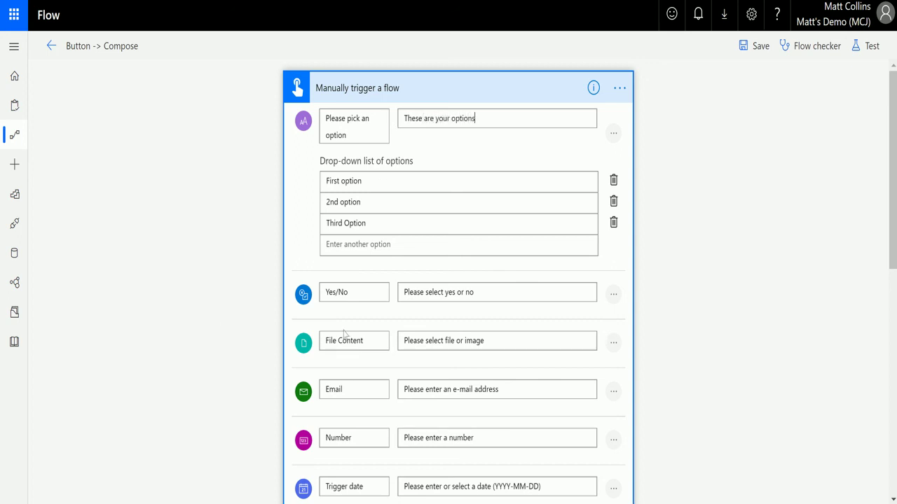
left_click_drag(343, 292, 298, 291)
type("True or False")
Step: Save and test the flow manually, then toggle the 'True or False' input on and back off
left_click(873, 45)
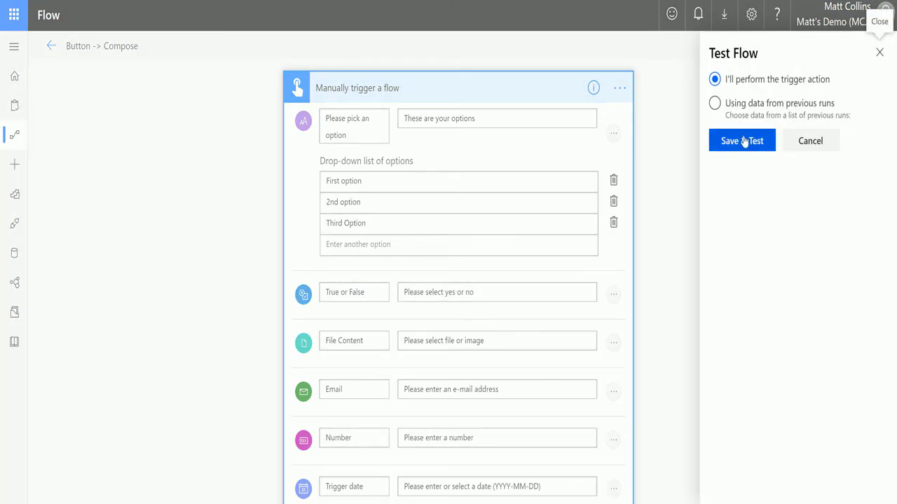
left_click(746, 140)
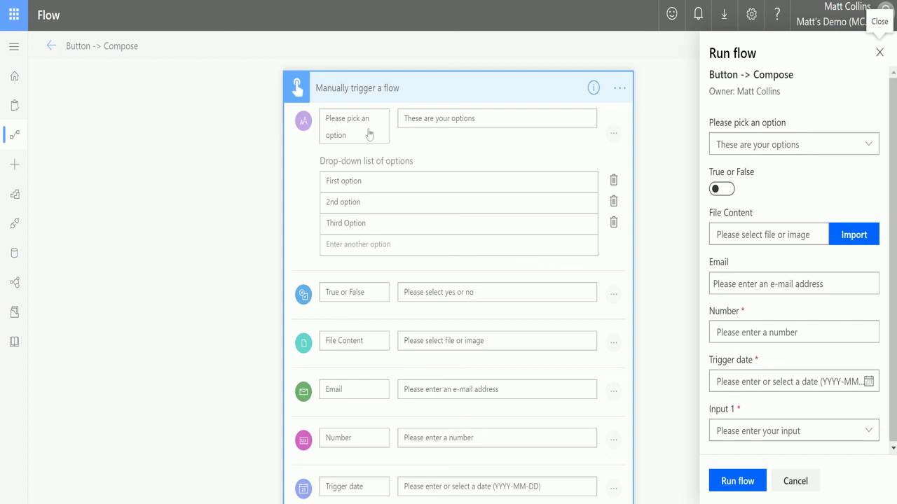
left_click(721, 189)
left_click(722, 189)
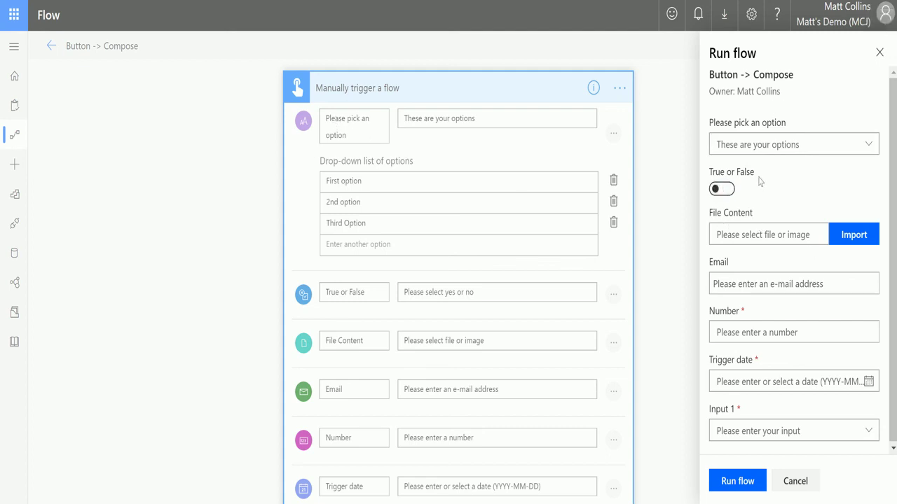